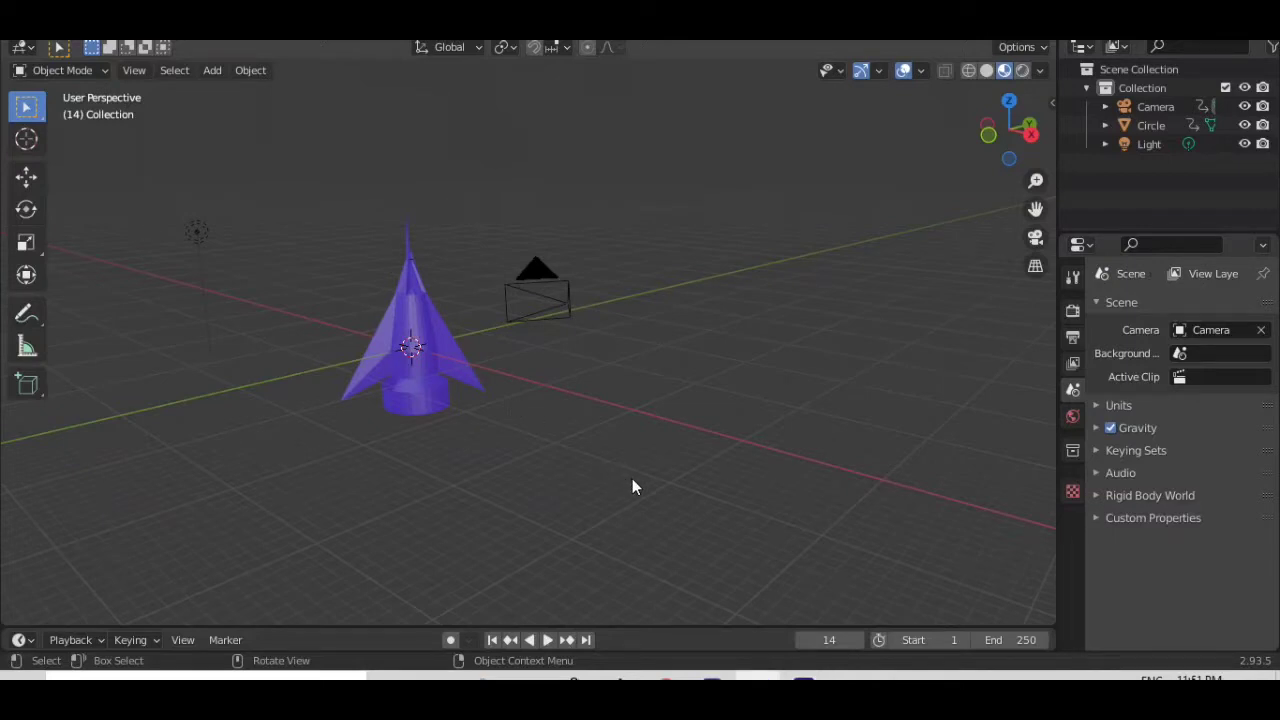
Add a mesh circle, move it away from the purple rocket toward the far side of the grid, and resize it
key(shift+a)
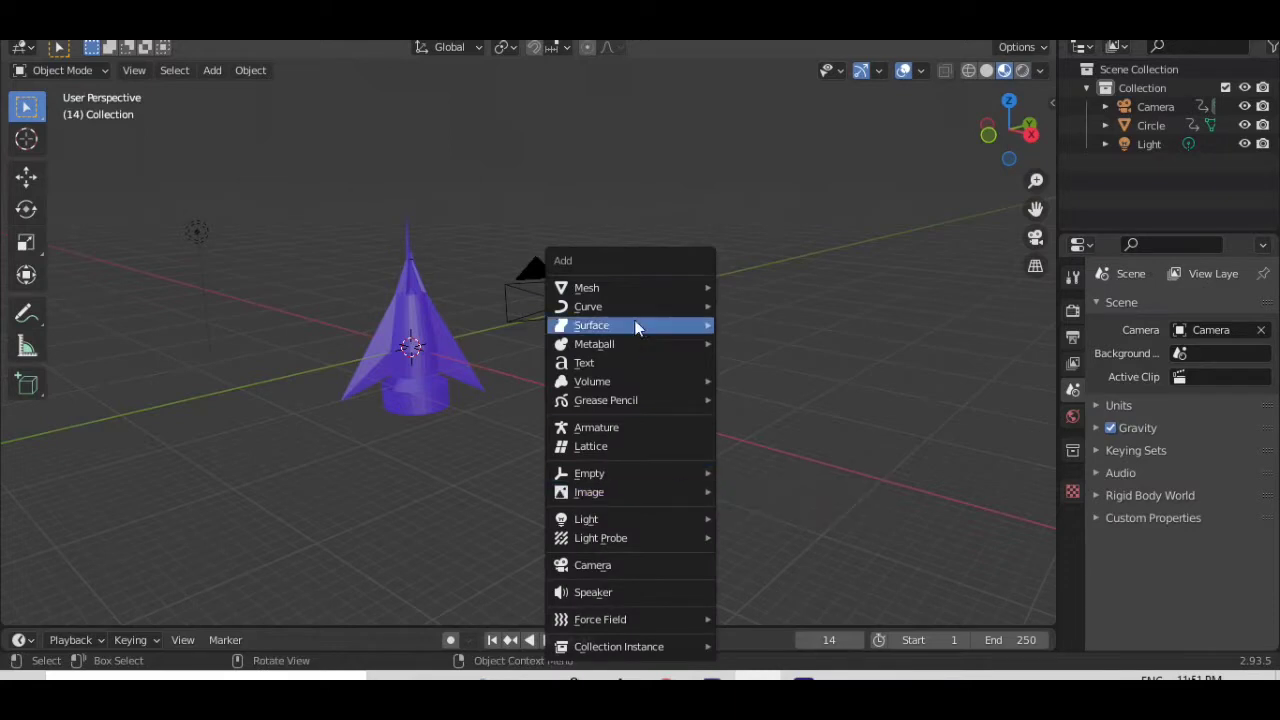
mouse_move(636, 288)
click(771, 325)
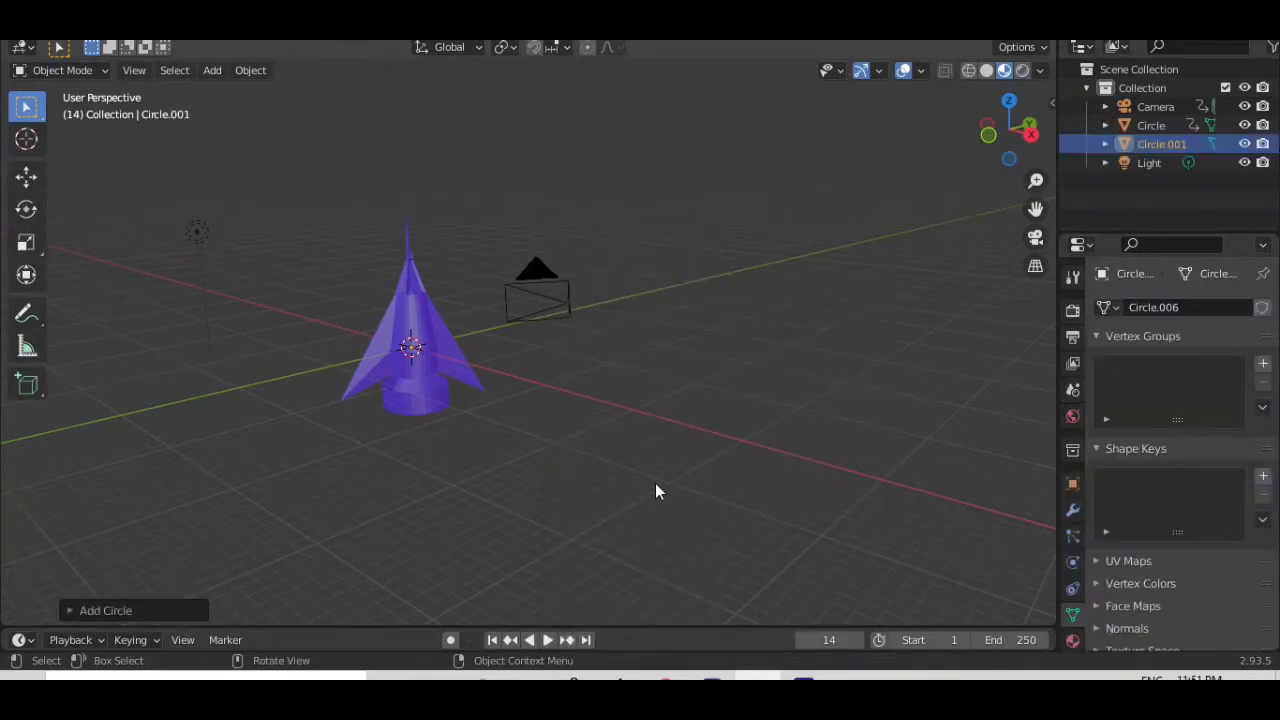
key(g)
click(991, 425)
key(s)
click(826, 404)
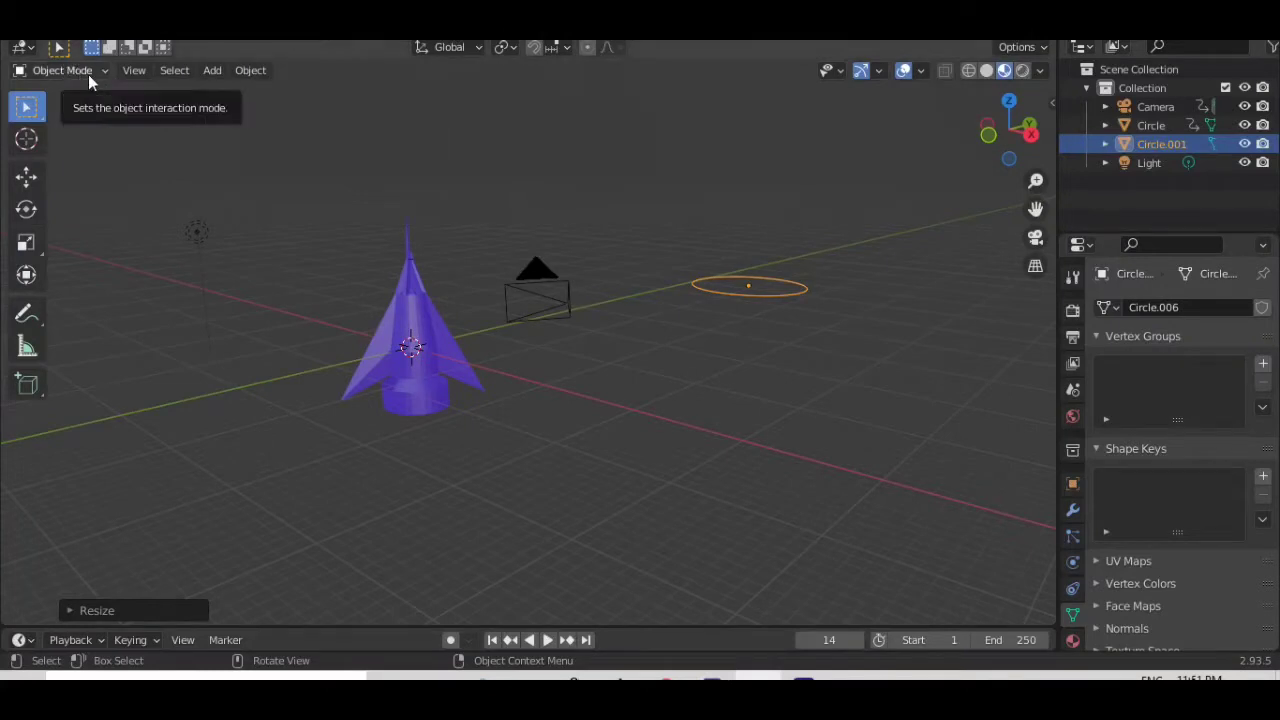
Extrude all of the new circle's vertices upward about 22 m into an open cylinder
key(Tab)
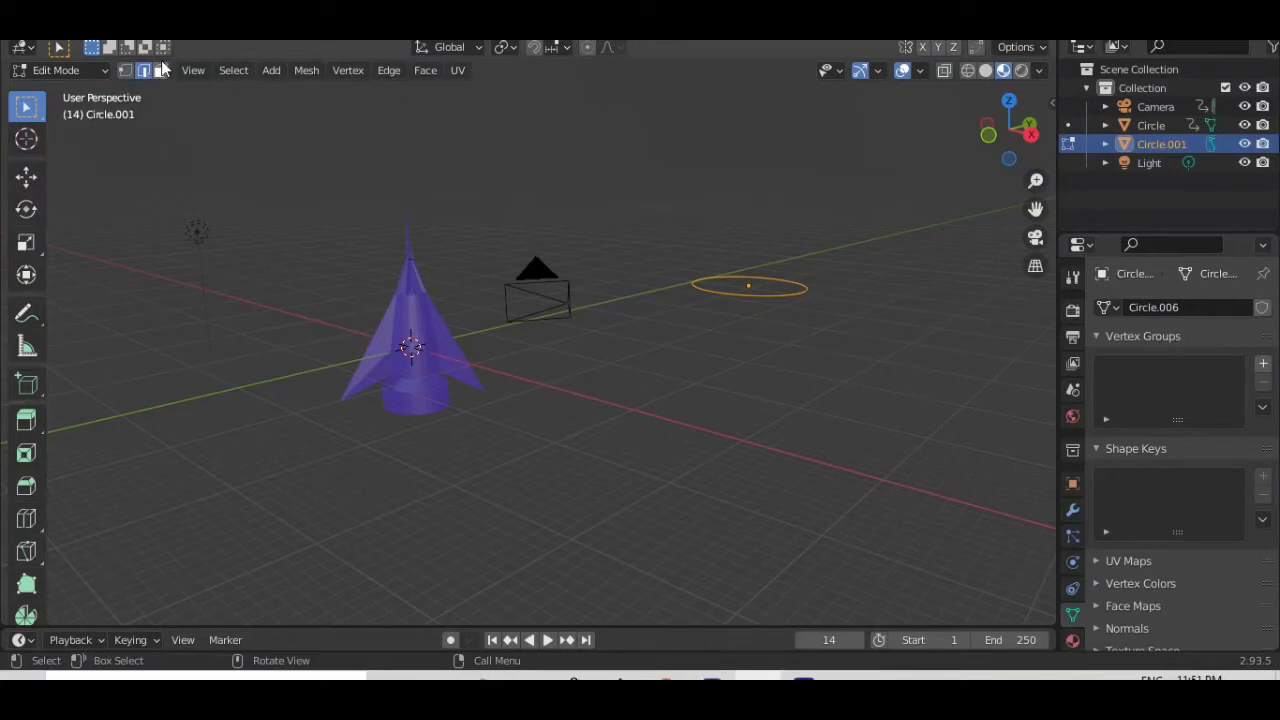
click(125, 70)
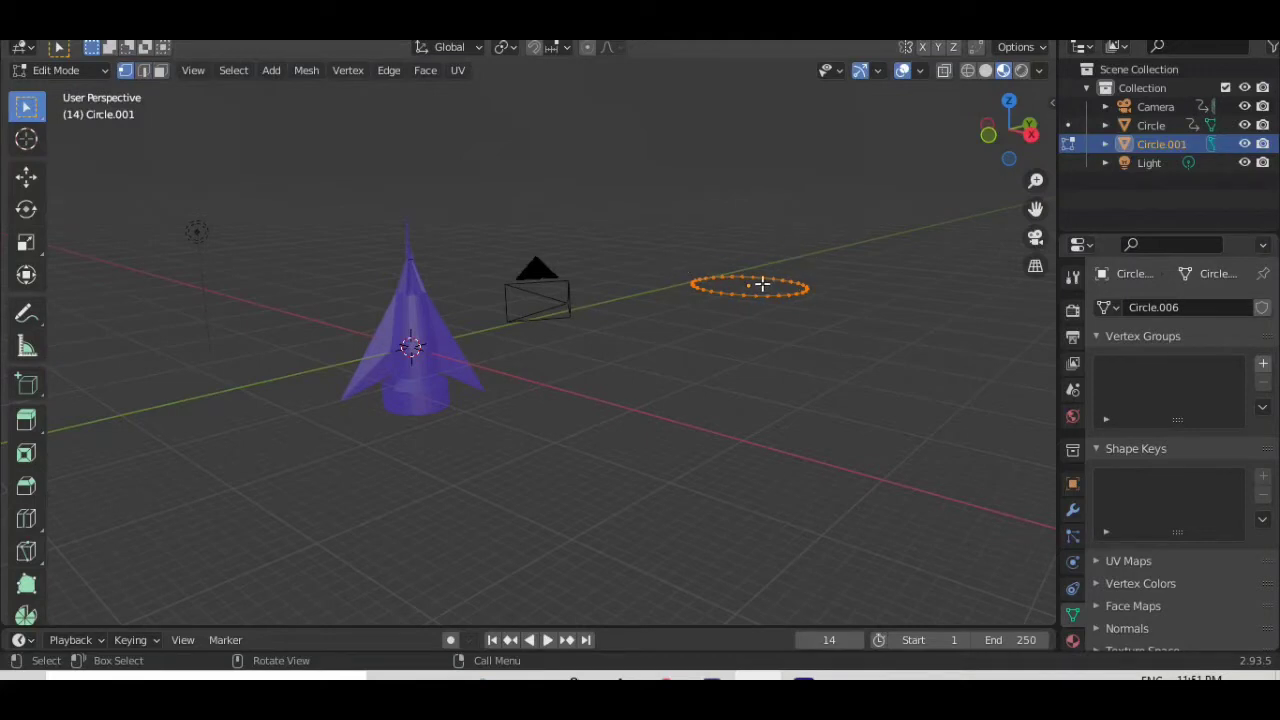
key(e)
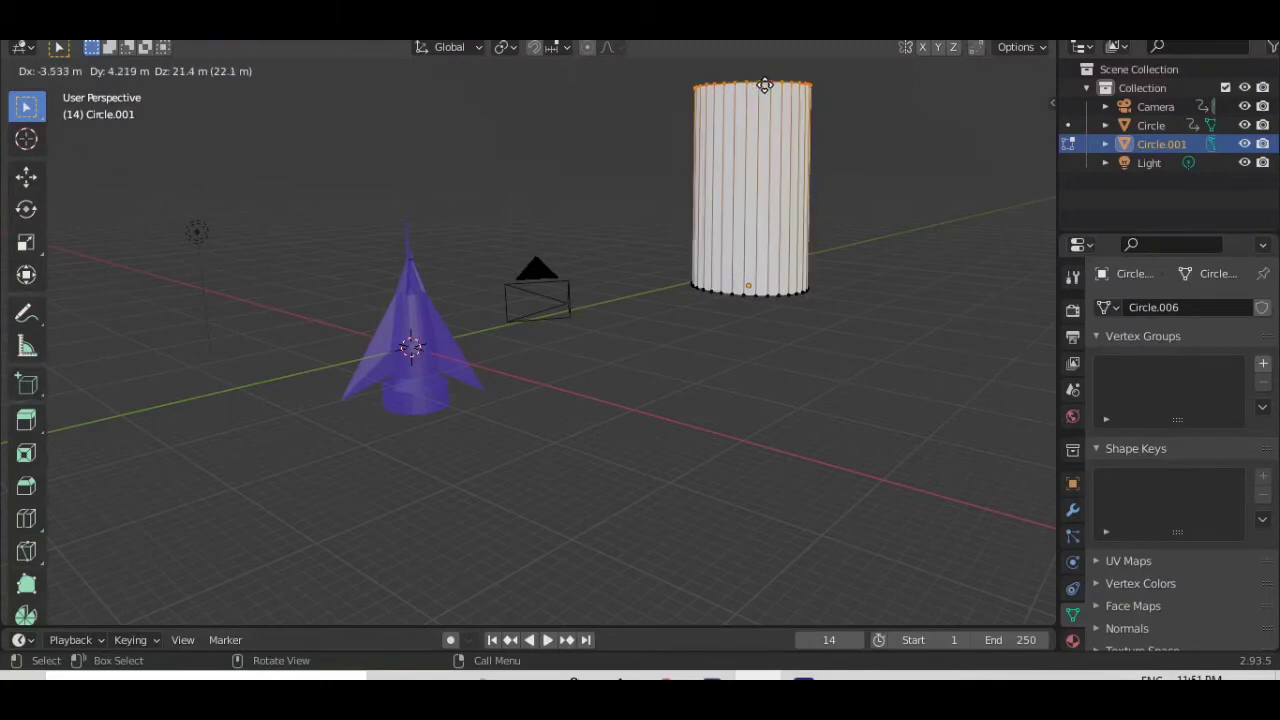
click(766, 80)
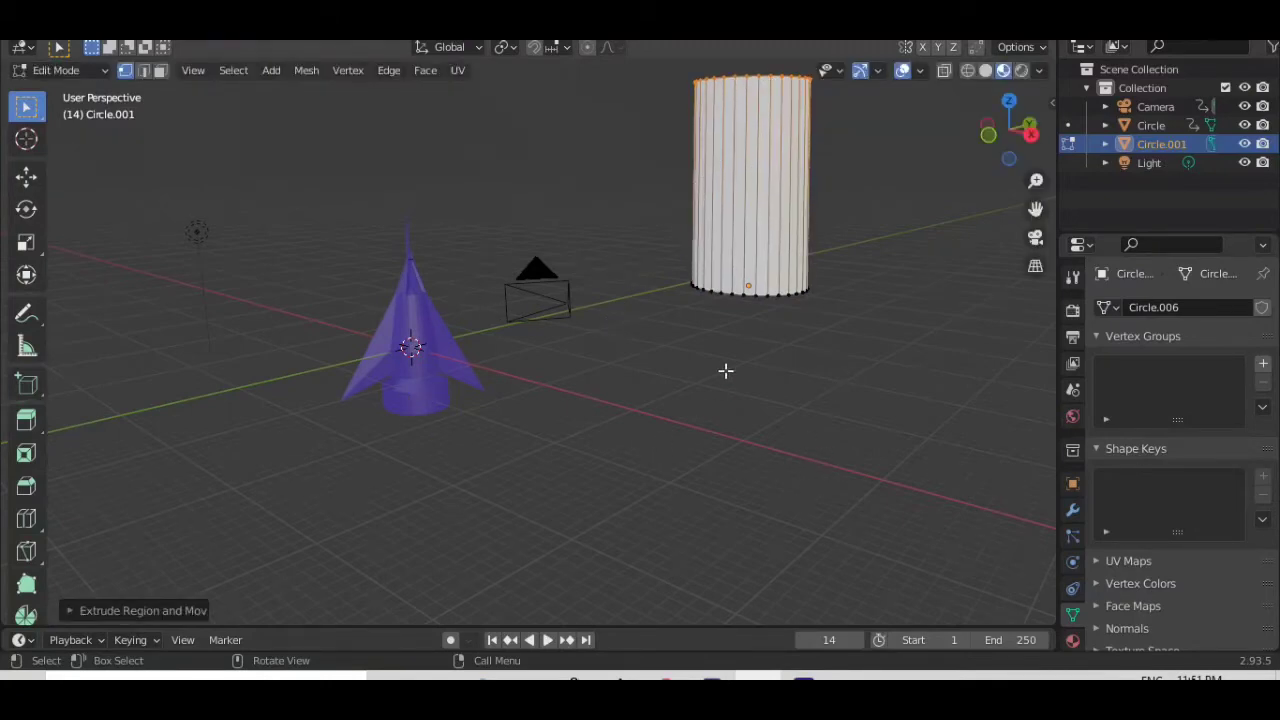
Add a single horizontal loop cut around the cylinder and slide it down close to the bottom rim
key(ctrl)
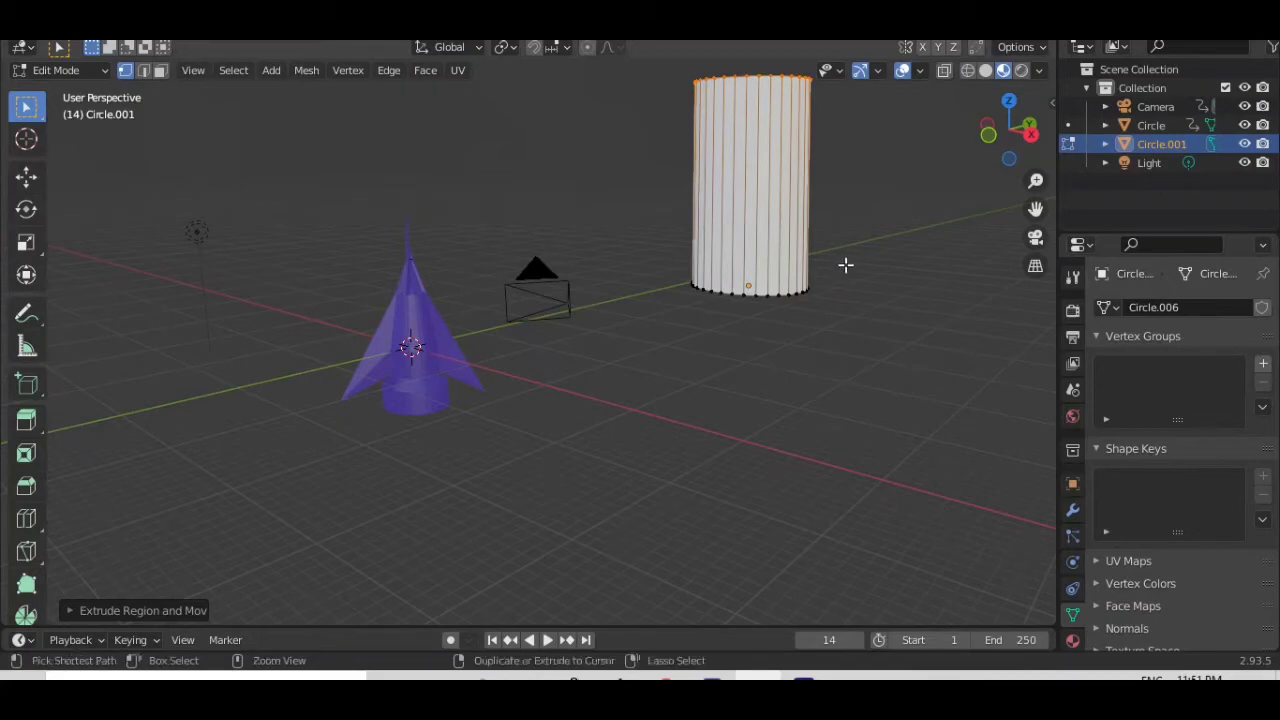
key(ctrl+r)
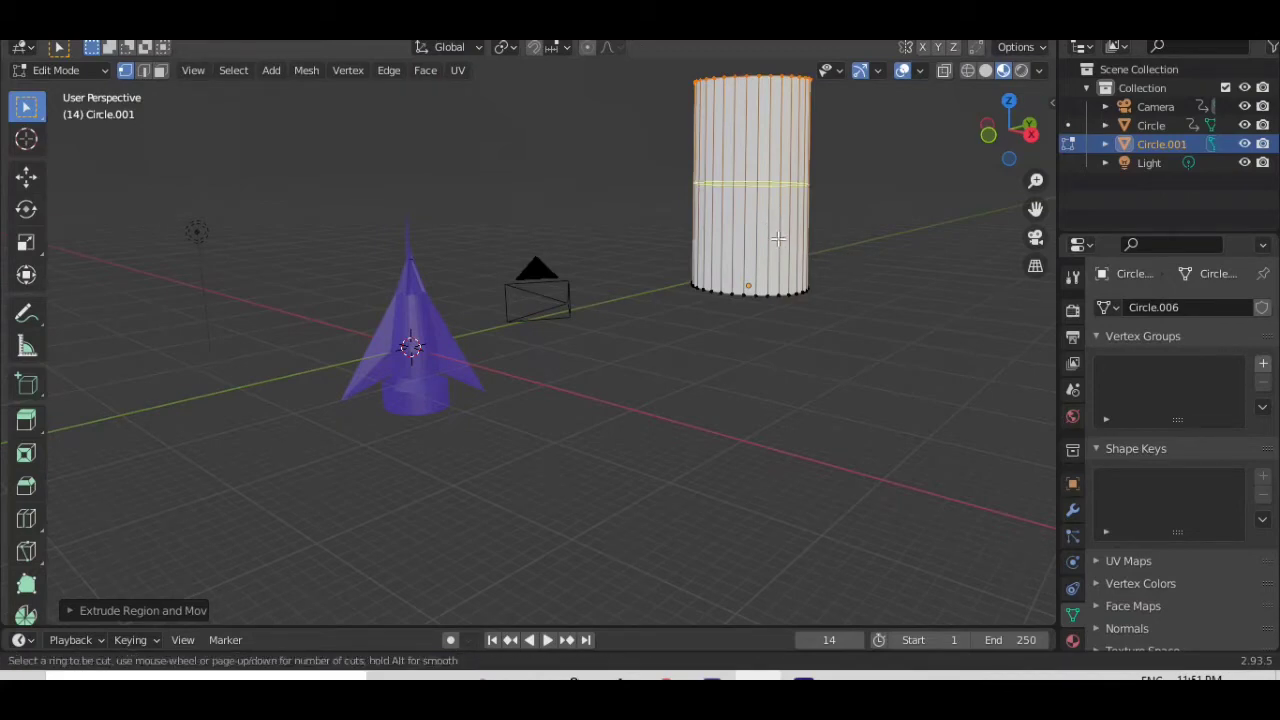
click(784, 251)
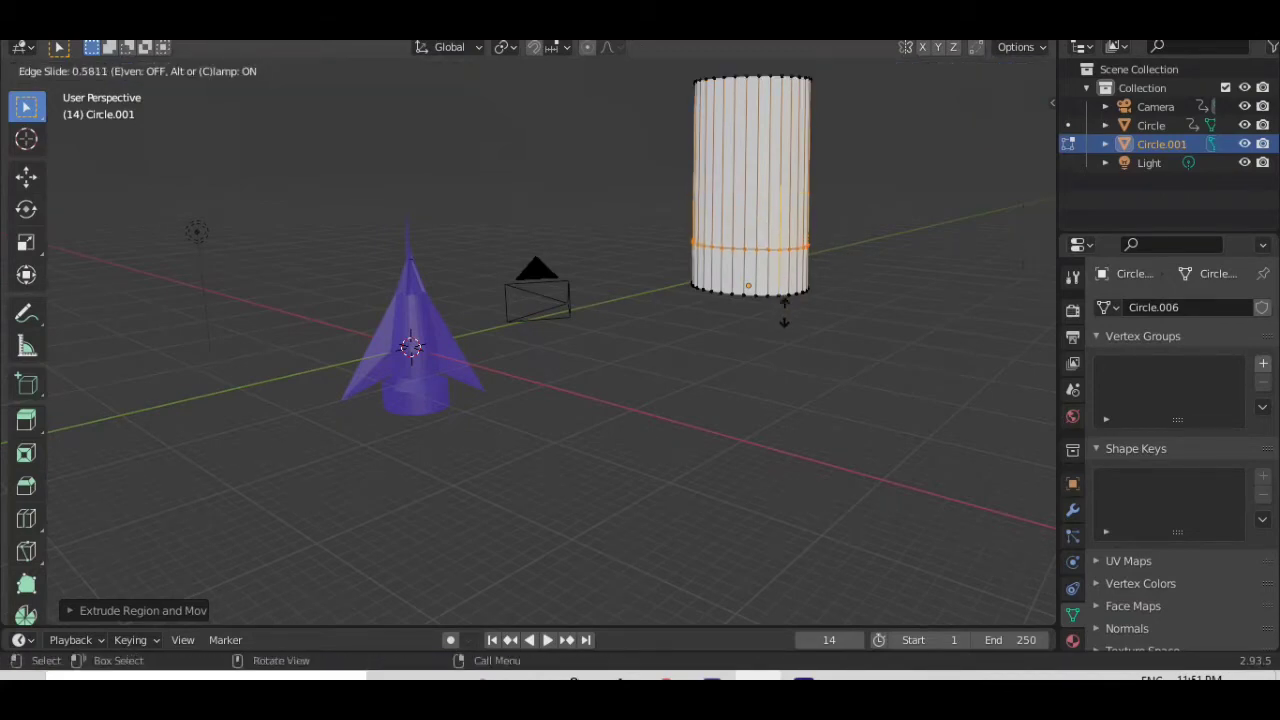
click(780, 323)
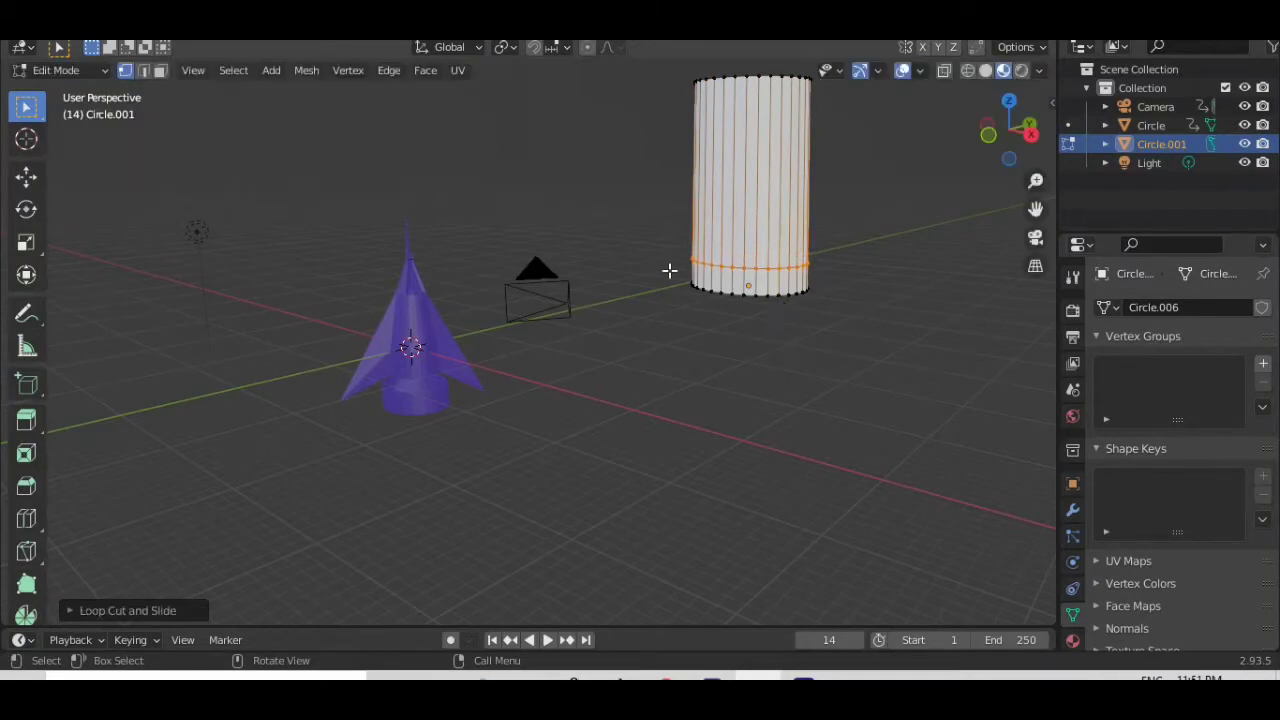
Select every face in the narrow band below the loop cut, all the way around the cylinder
click(160, 70)
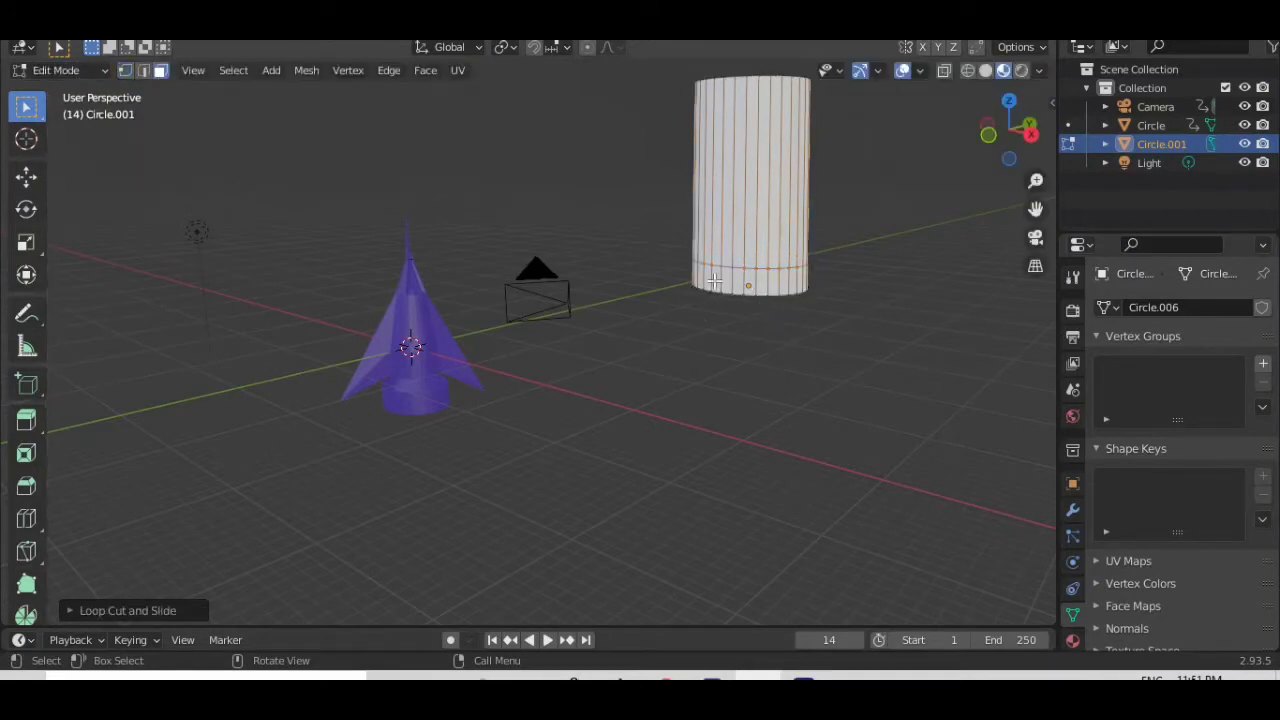
alt+click(788, 286)
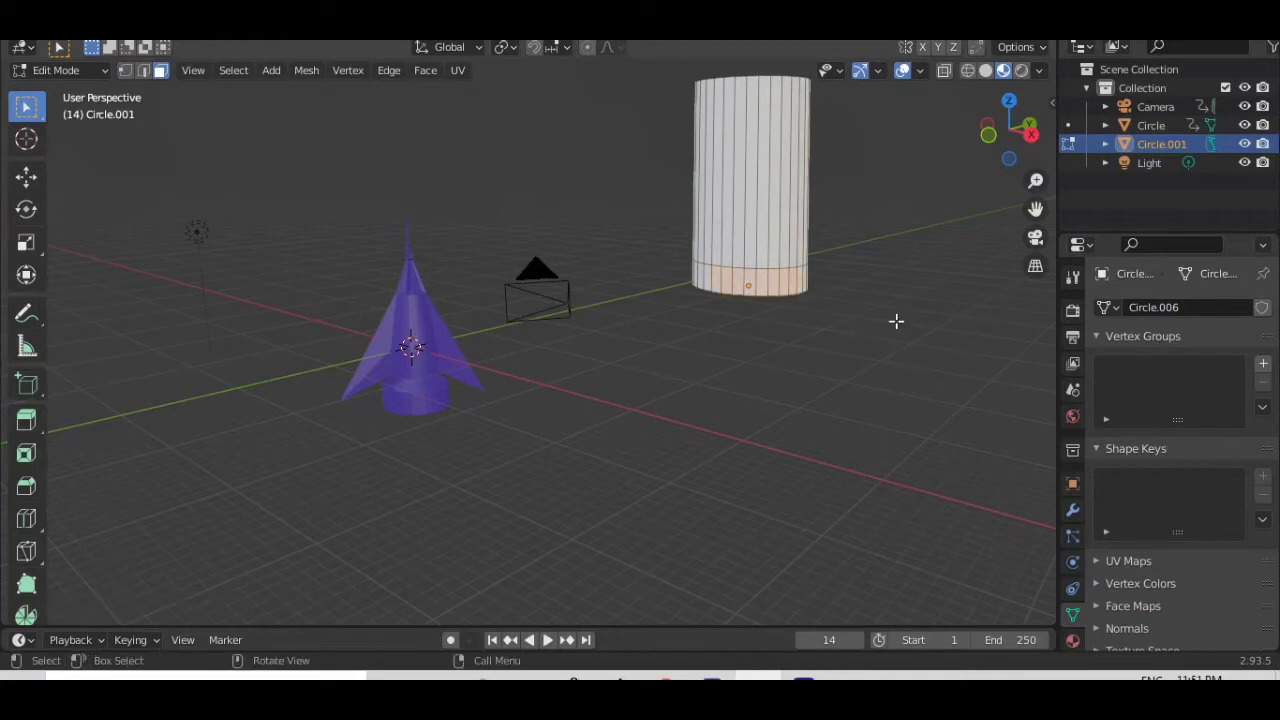
middle_drag(903, 323, 652, 296)
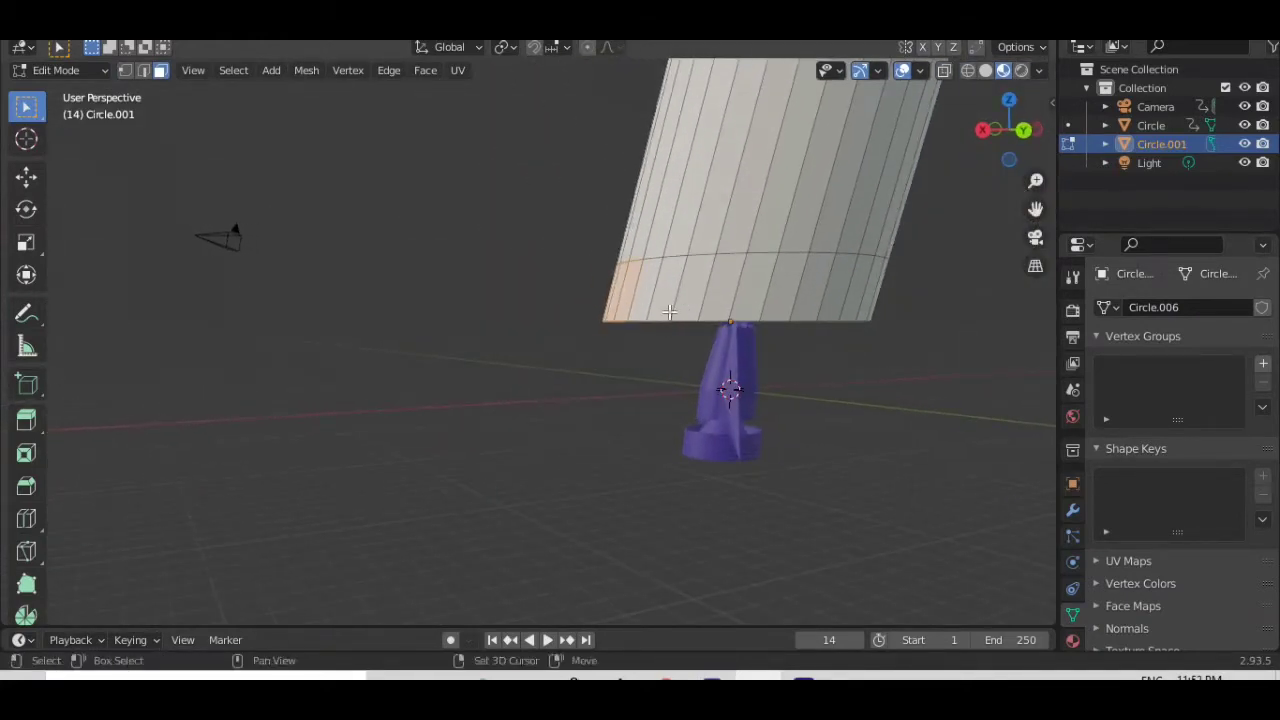
drag(640, 297, 823, 300)
middle_drag(971, 366, 355, 388)
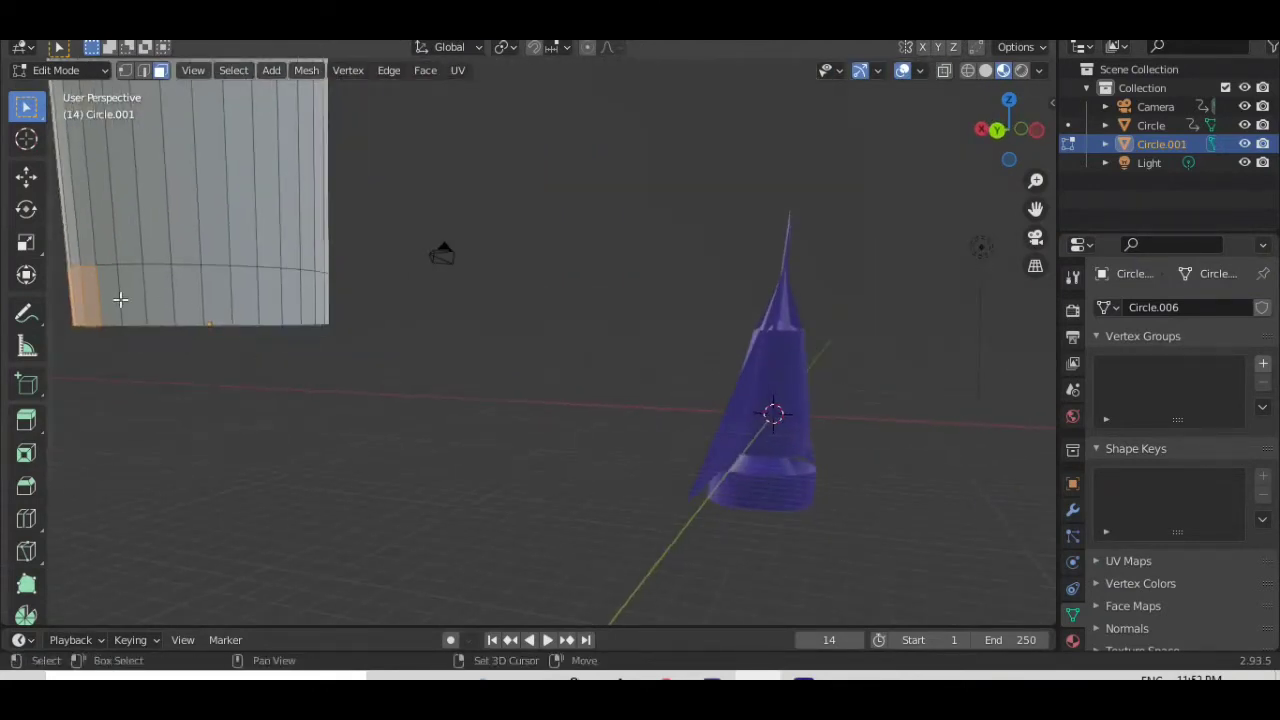
drag(105, 302, 268, 312)
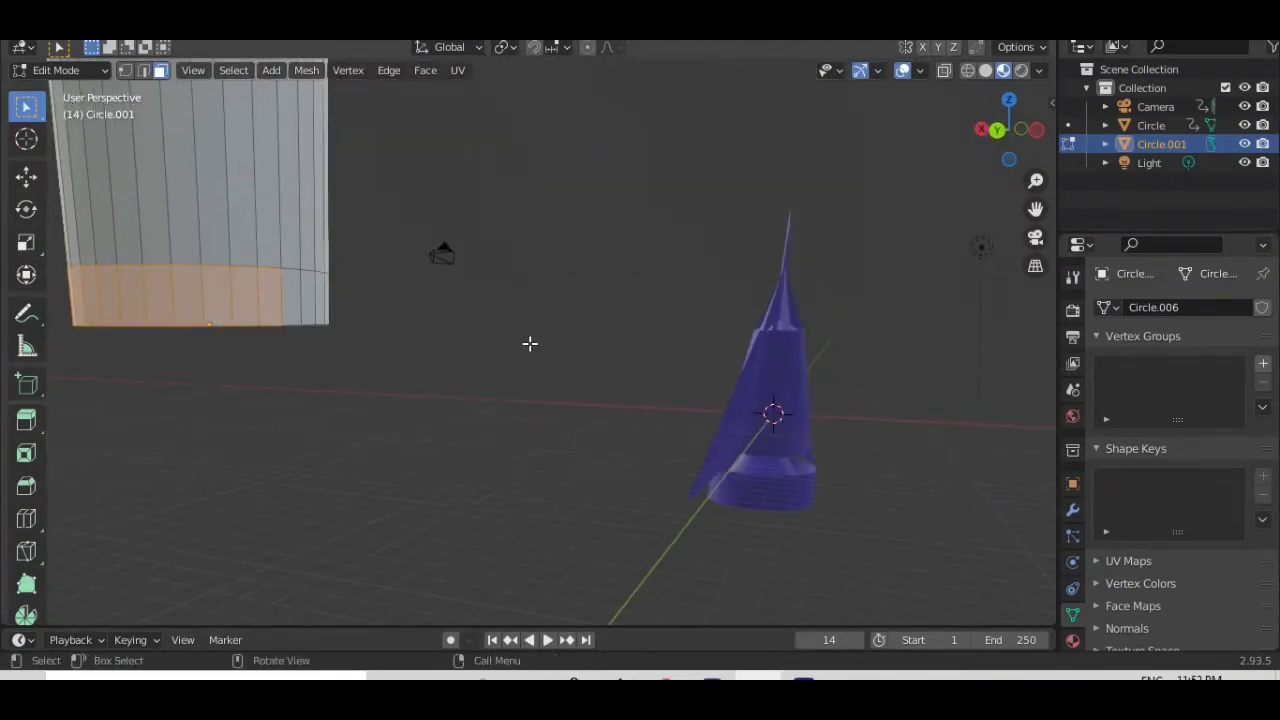
middle_drag(529, 343, 220, 296)
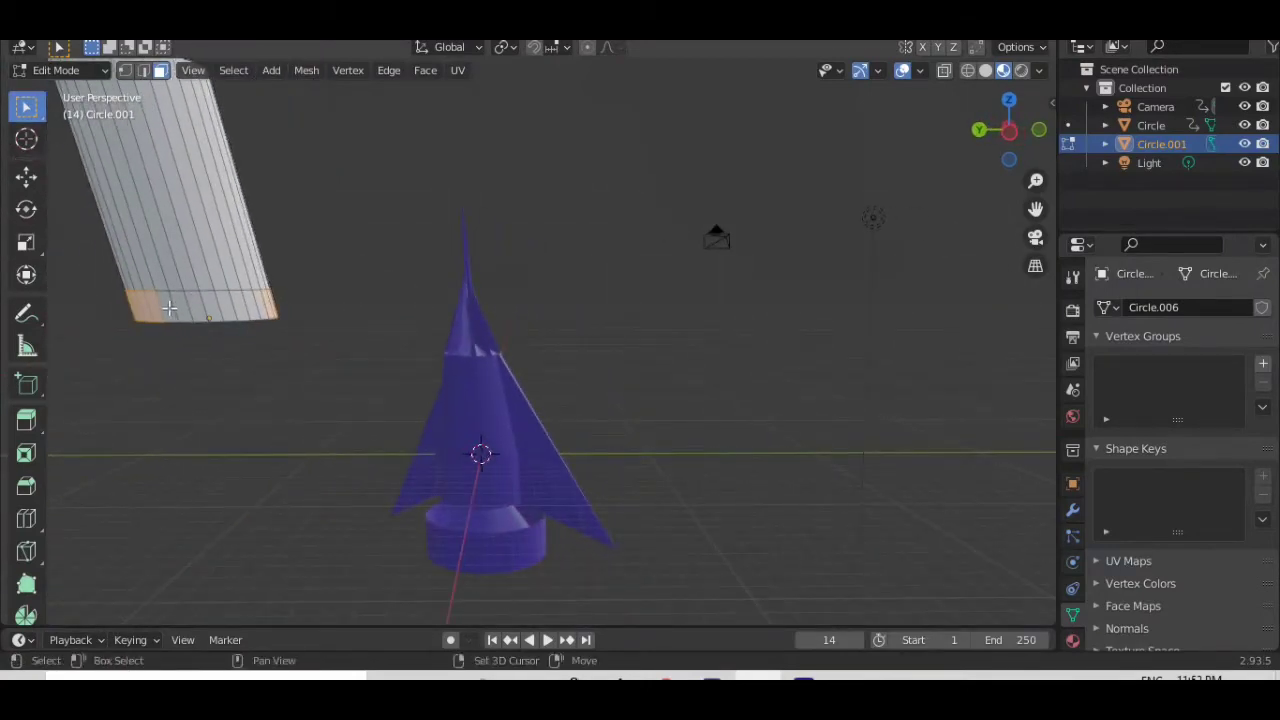
drag(168, 305, 262, 310)
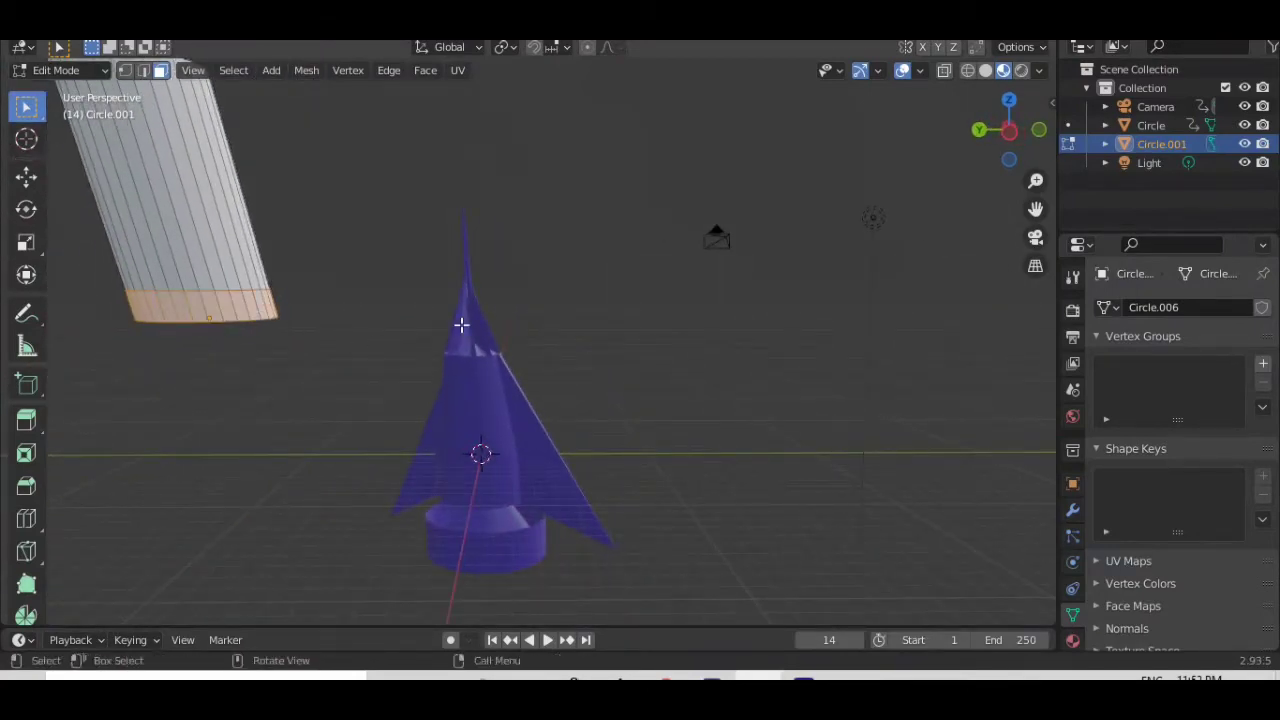
Extrude the selected bottom band about 0.26 m and scale it outward into a wider base ring
middle_drag(663, 339, 430, 332)
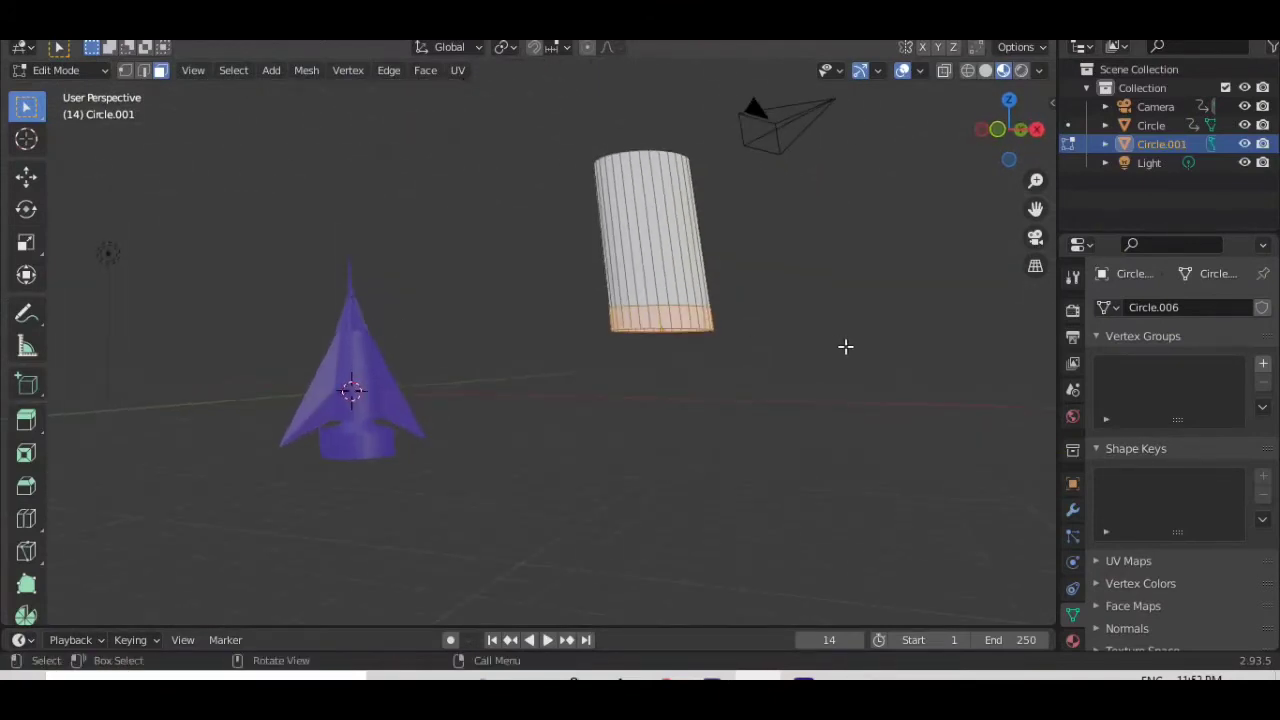
mouse_move(843, 332)
middle_down()
mouse_move(834, 283)
mouse_move(849, 329)
middle_up()
key(e)
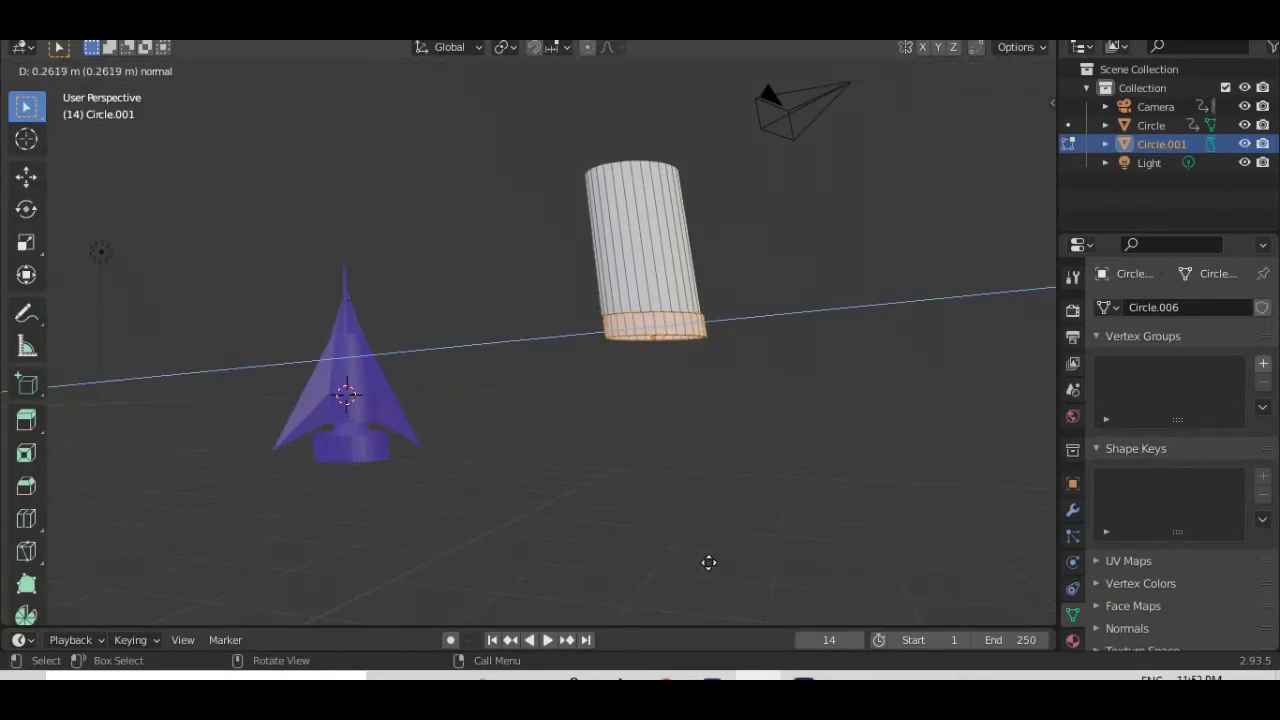
click(708, 562)
key(s)
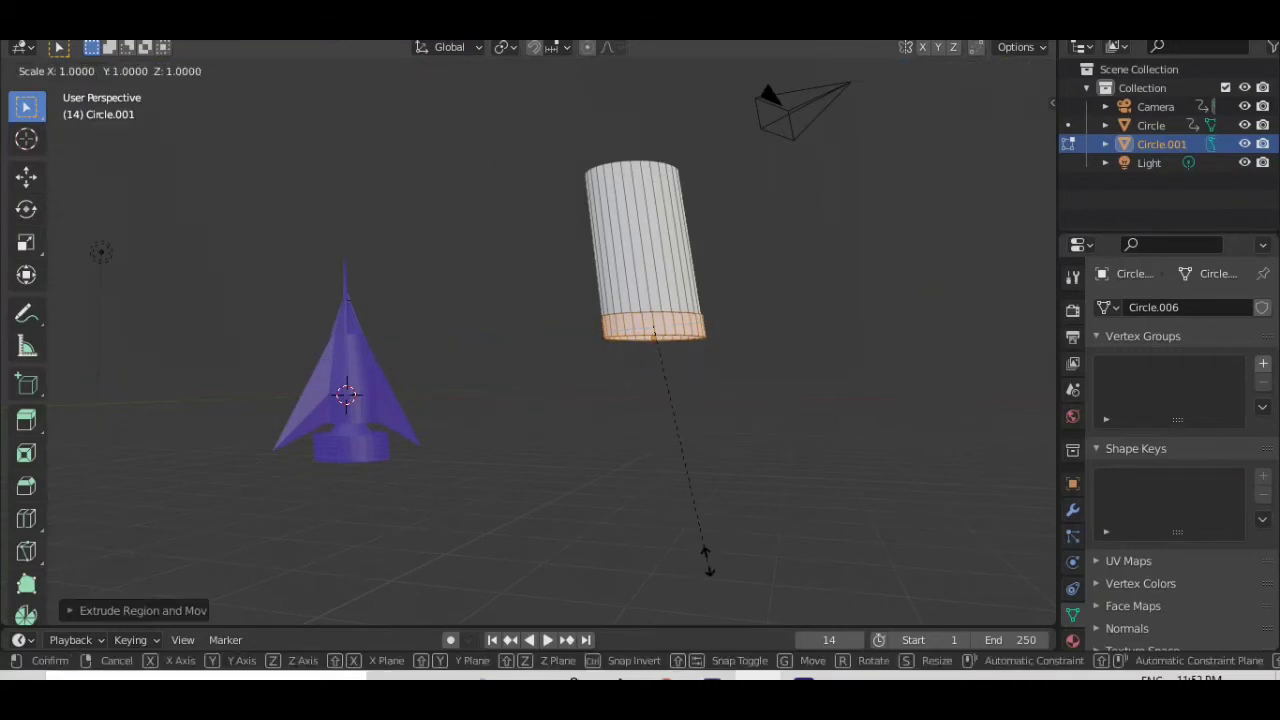
click(1023, 379)
Select the cylinder's top ring of vertices and scale it inward almost to a point to form a cone
middle_drag(911, 284, 611, 537)
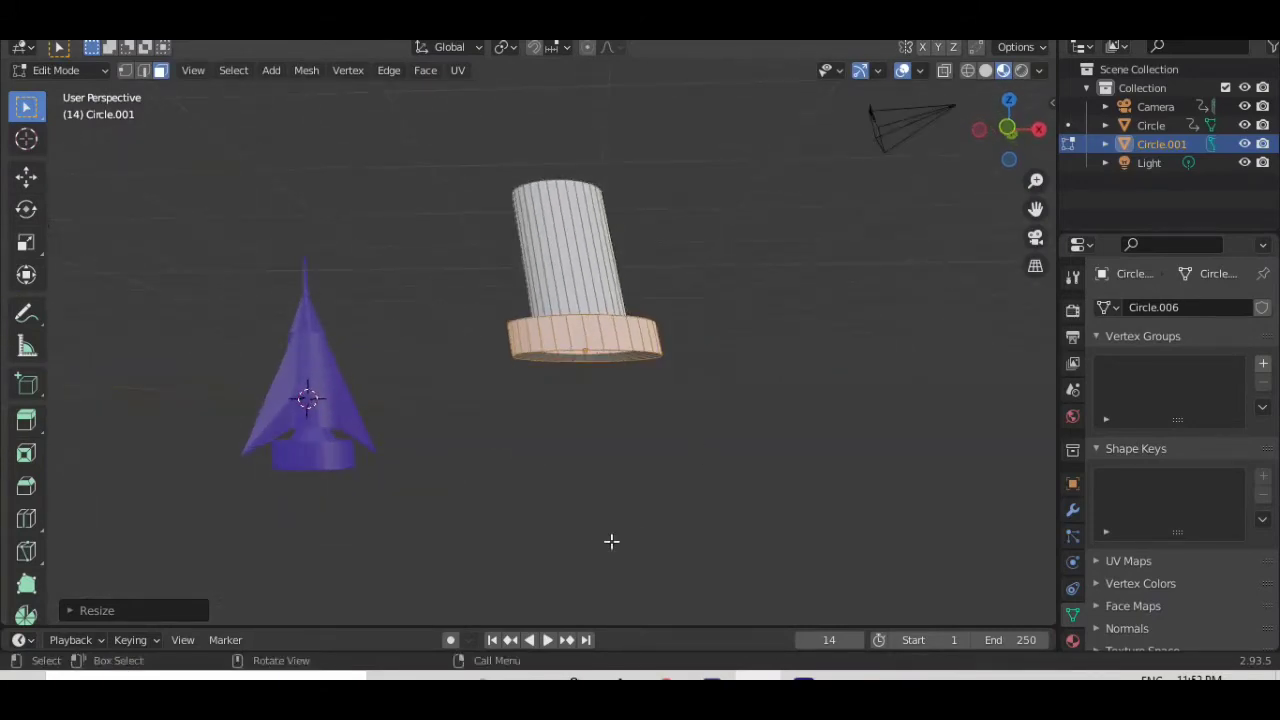
middle_drag(603, 423, 734, 437)
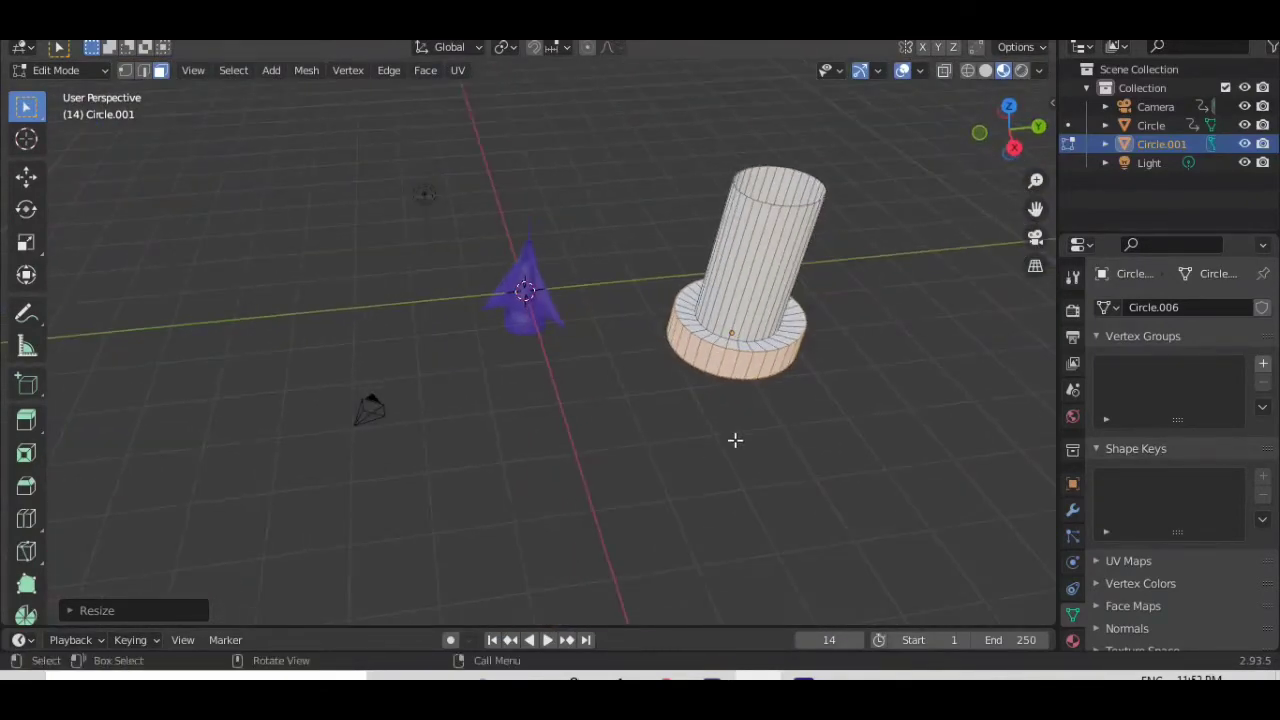
click(126, 70)
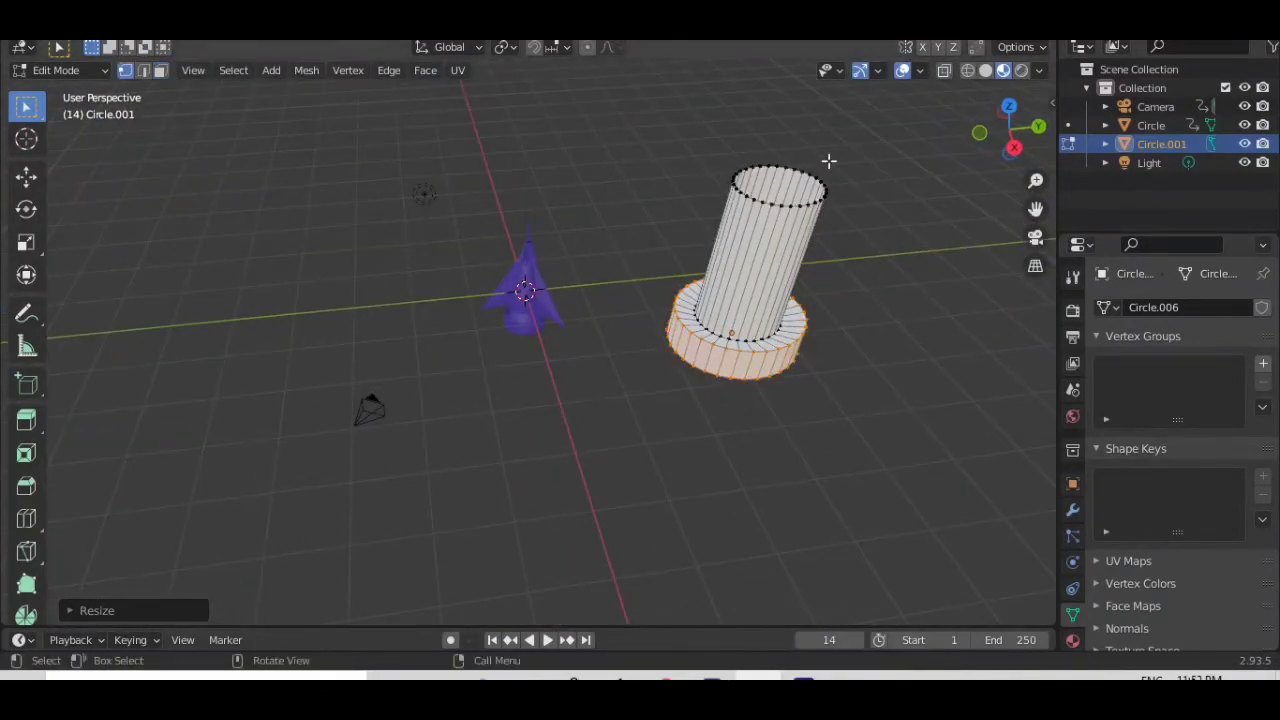
drag(721, 153, 834, 218)
key(s)
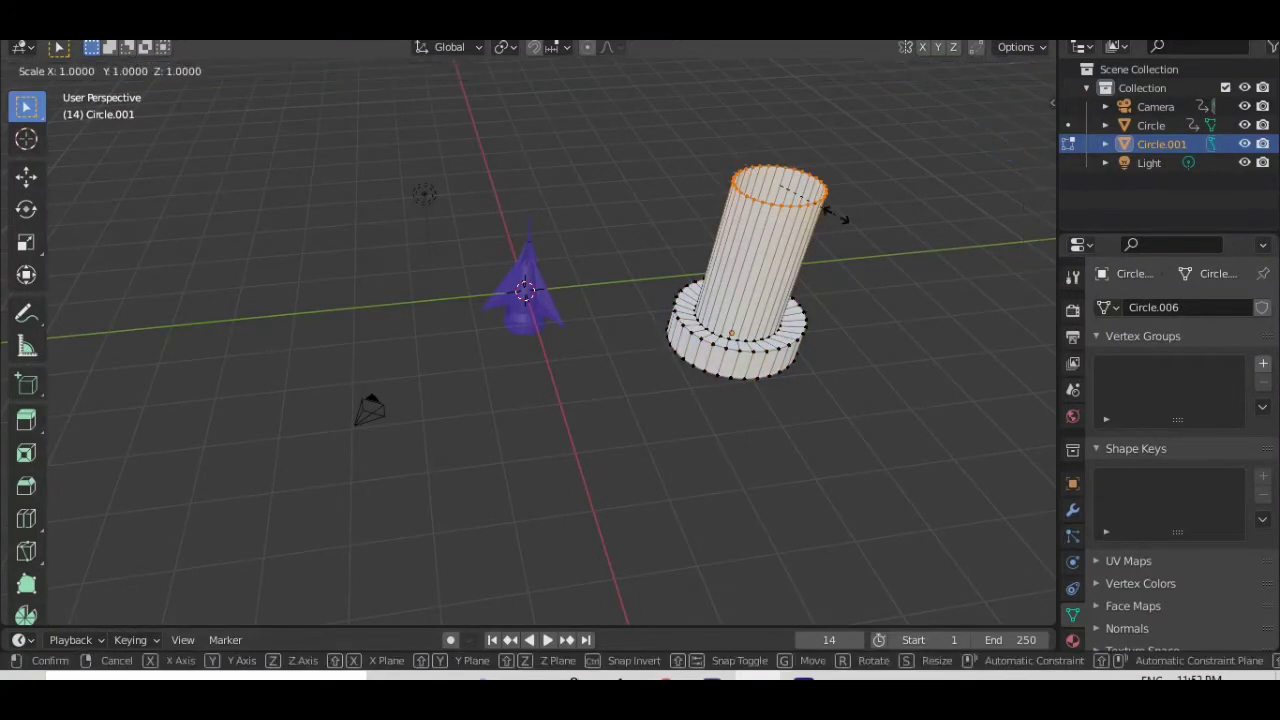
click(783, 190)
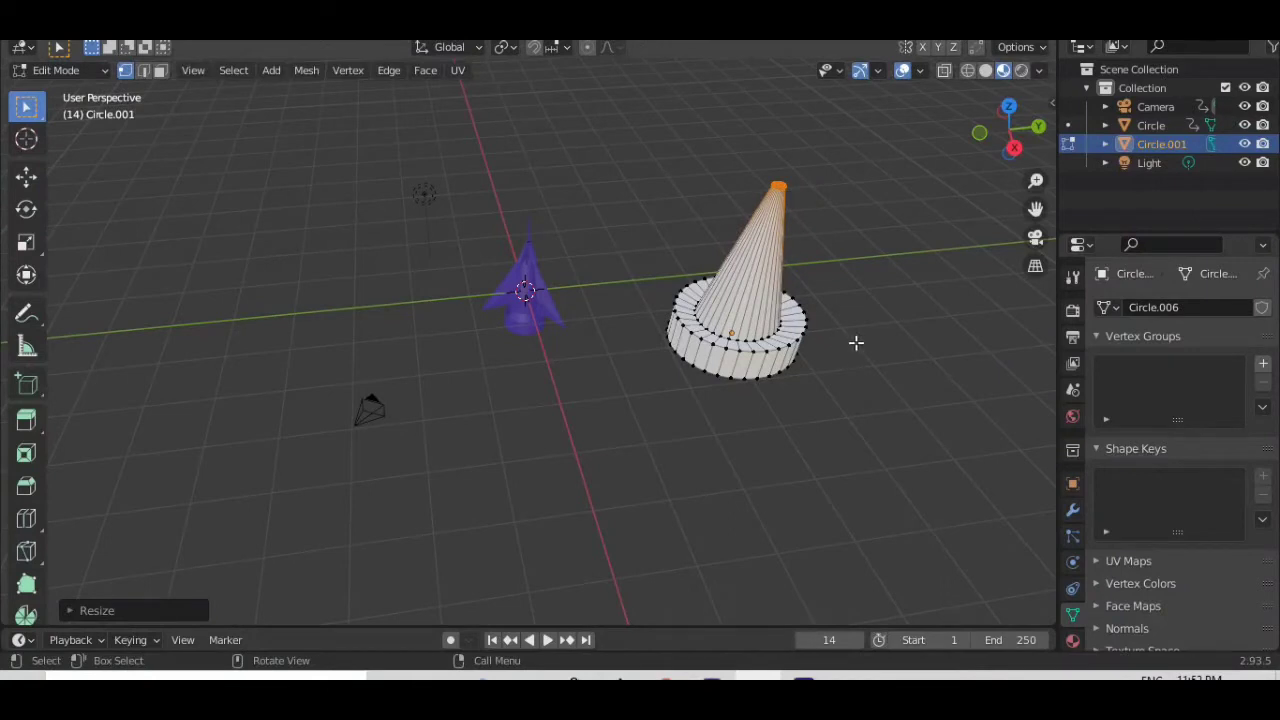
Extrude one side edge of the cone outward past the base ring to form a flat fin
middle_drag(843, 217, 806, 266)
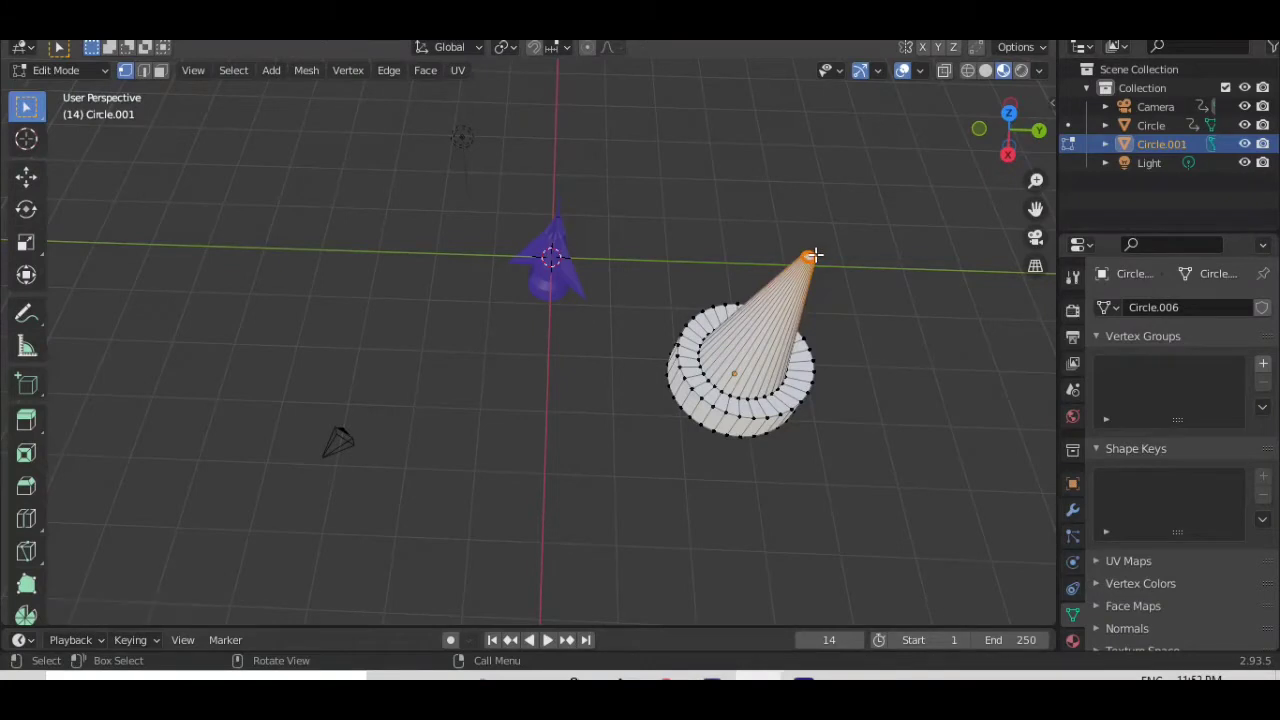
middle_drag(840, 406, 802, 363)
middle_drag(700, 418, 689, 414)
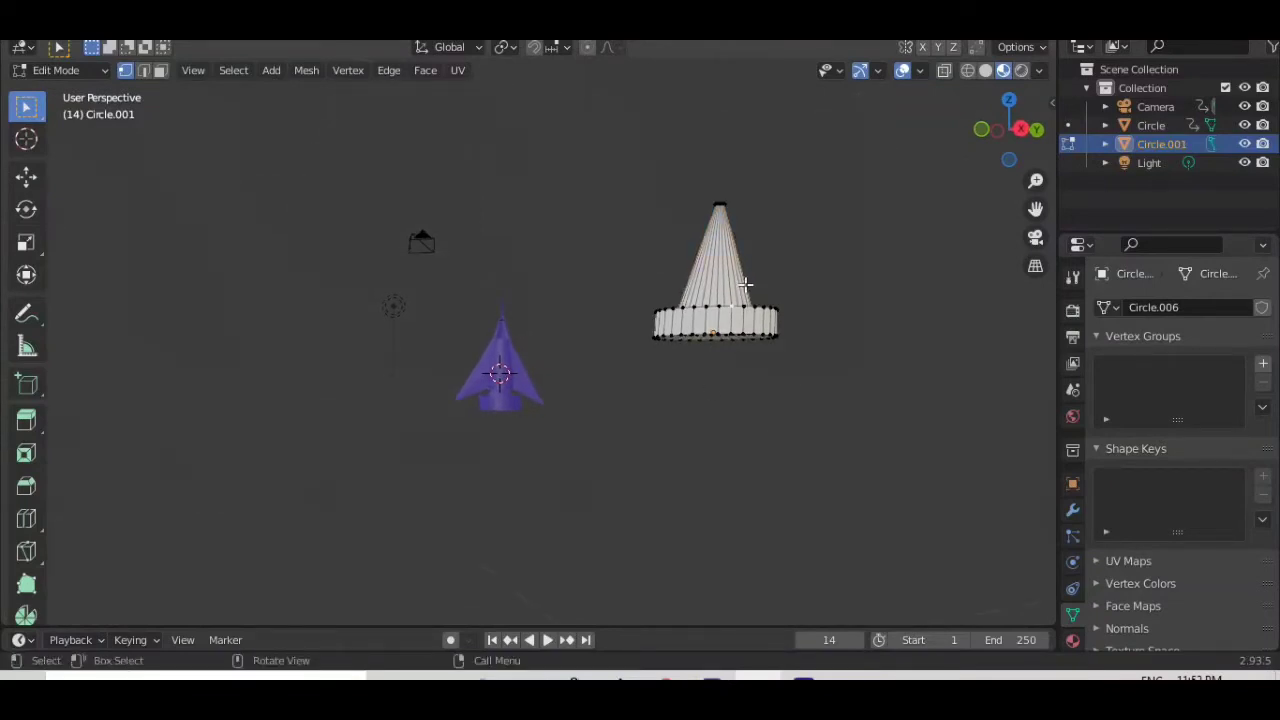
click(143, 70)
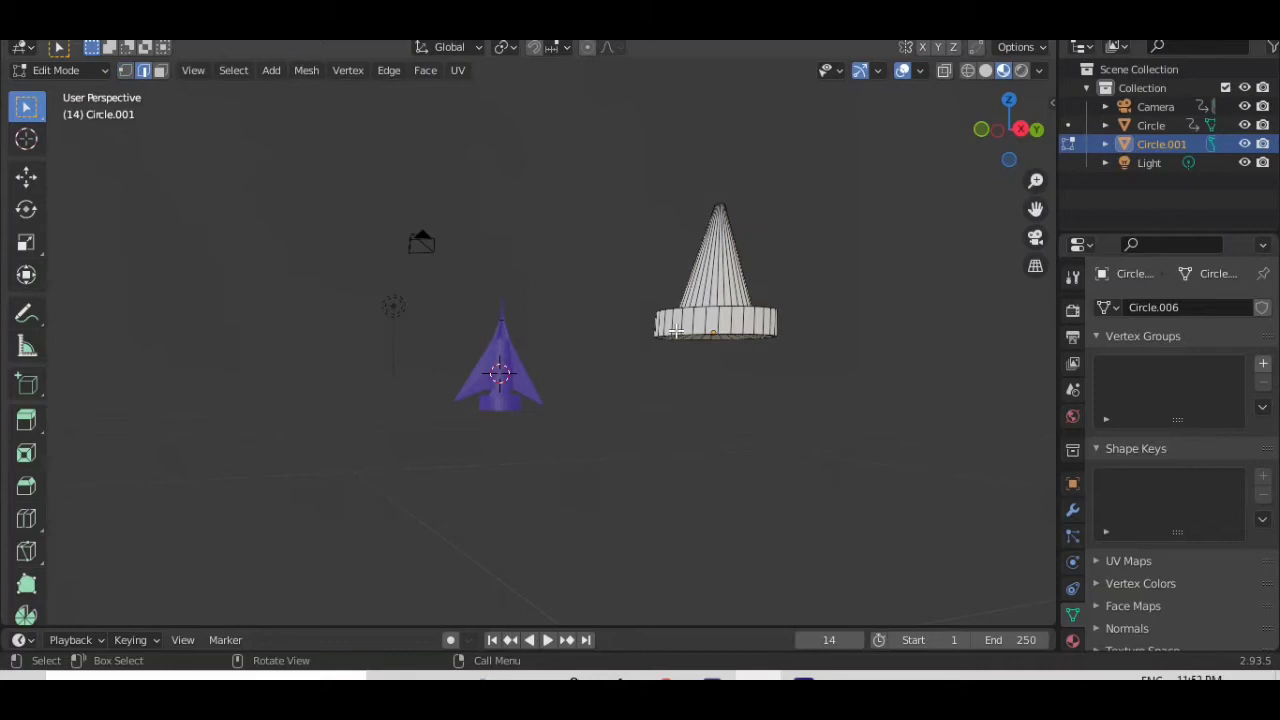
click(753, 289)
key(e)
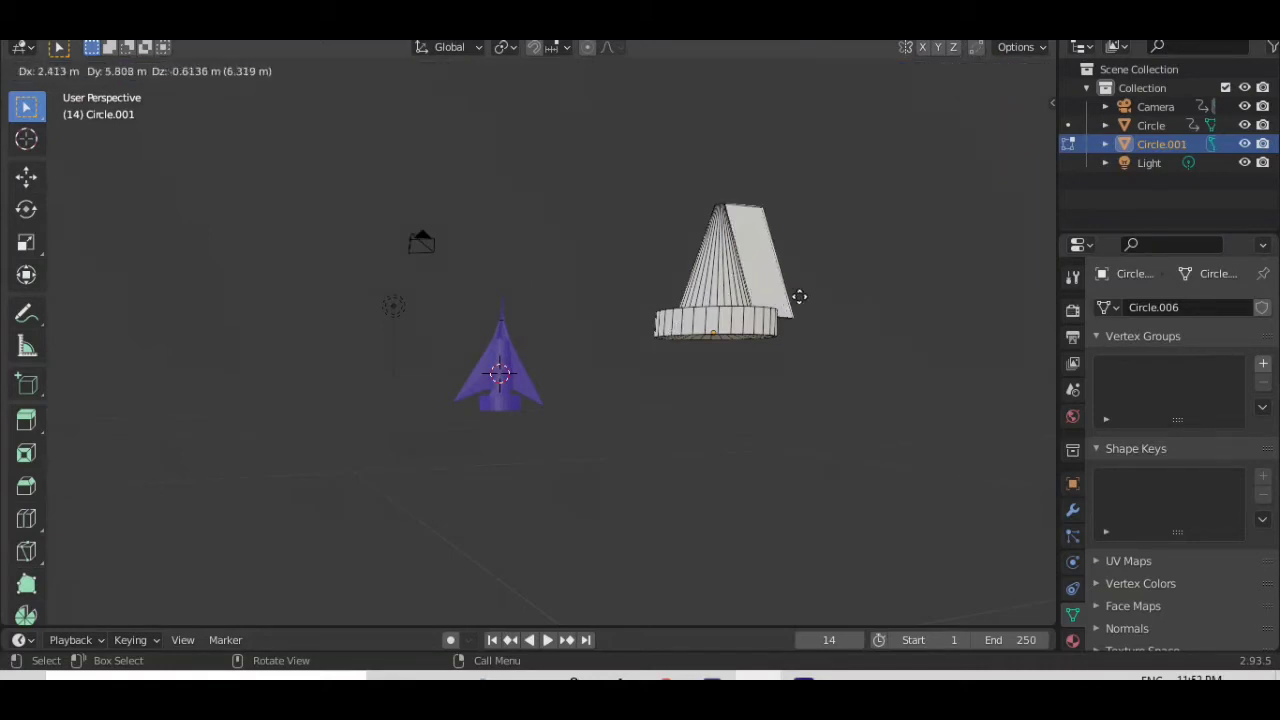
click(874, 310)
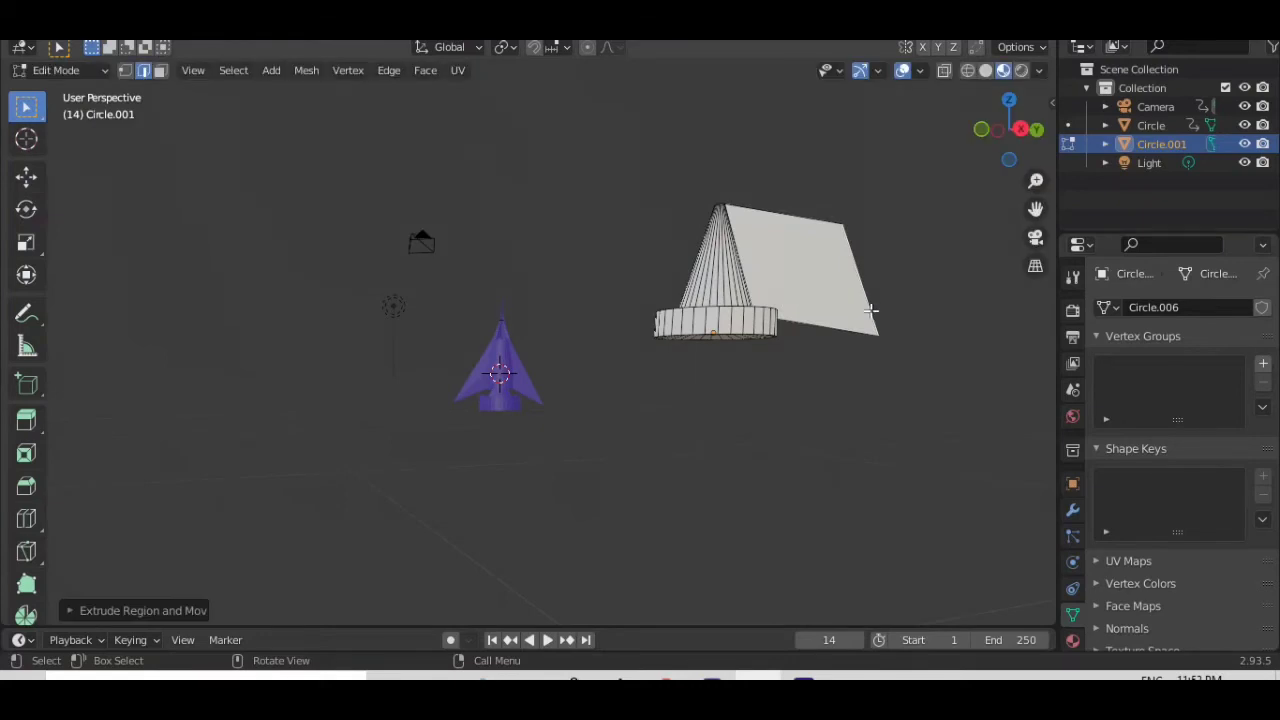
Scale the fin's outer edge down to a narrow tip and move it about 13.5 m downward, below the base
key(s)
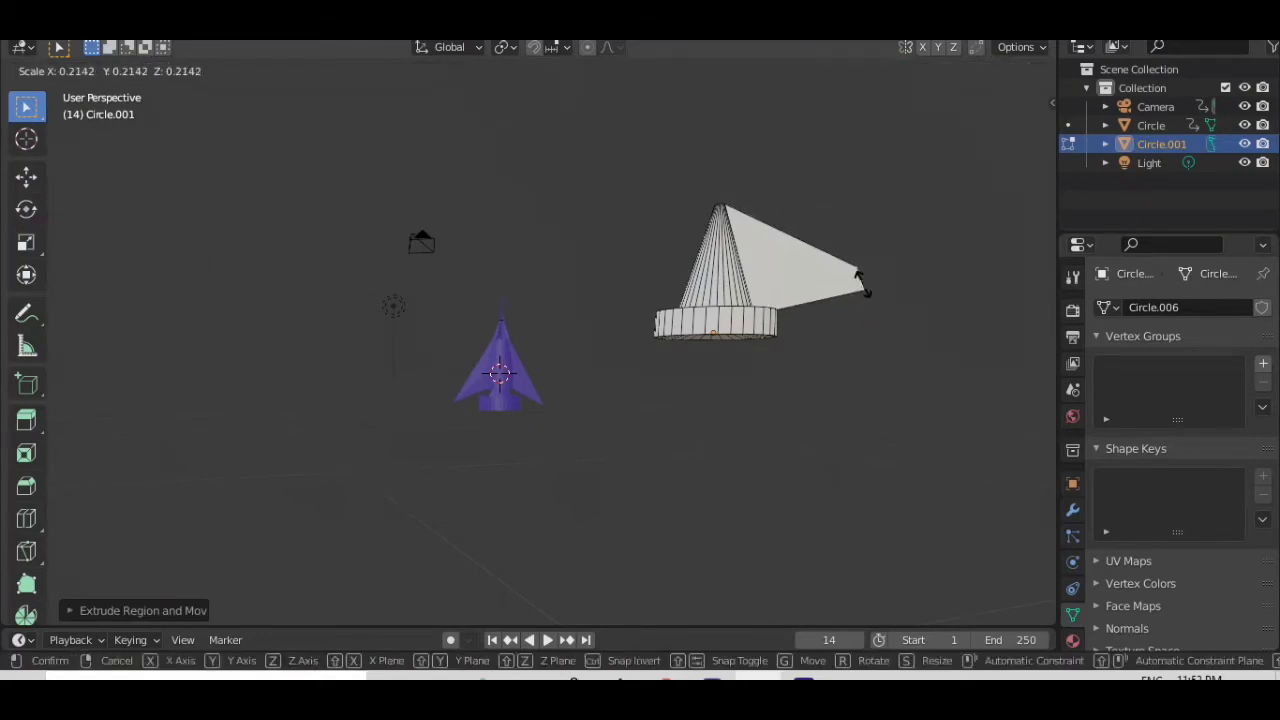
click(858, 279)
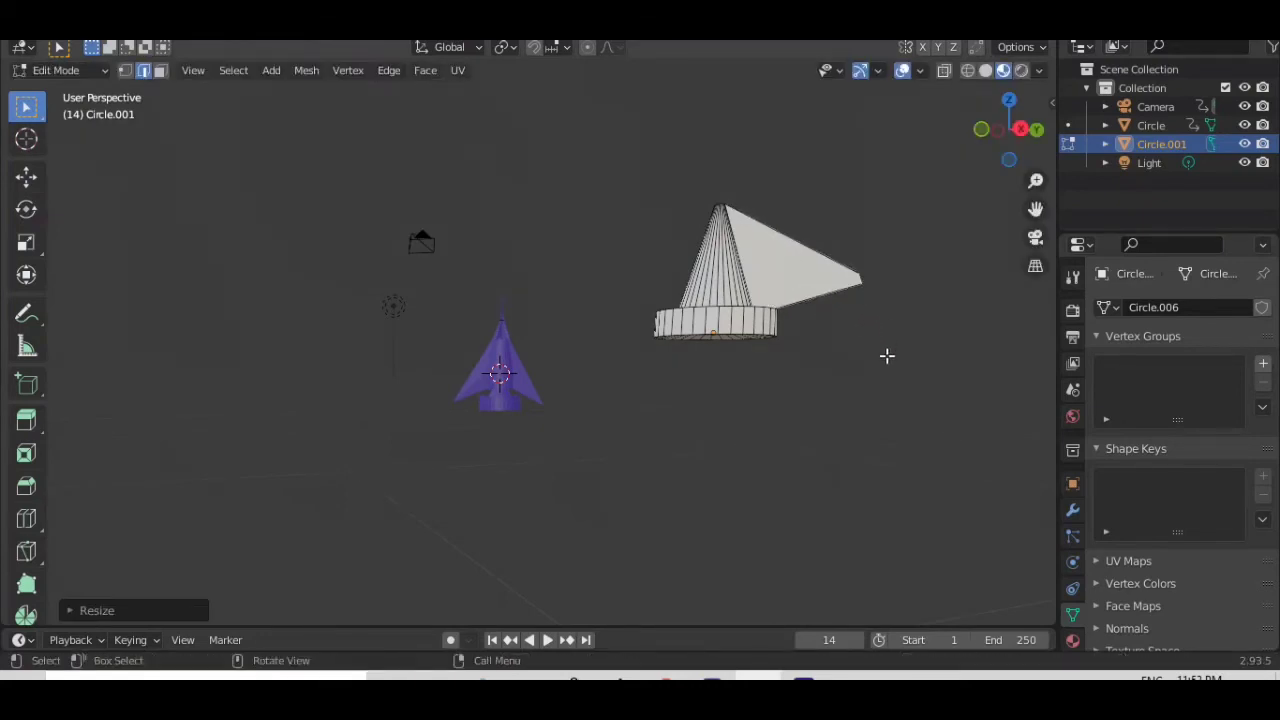
key(g)
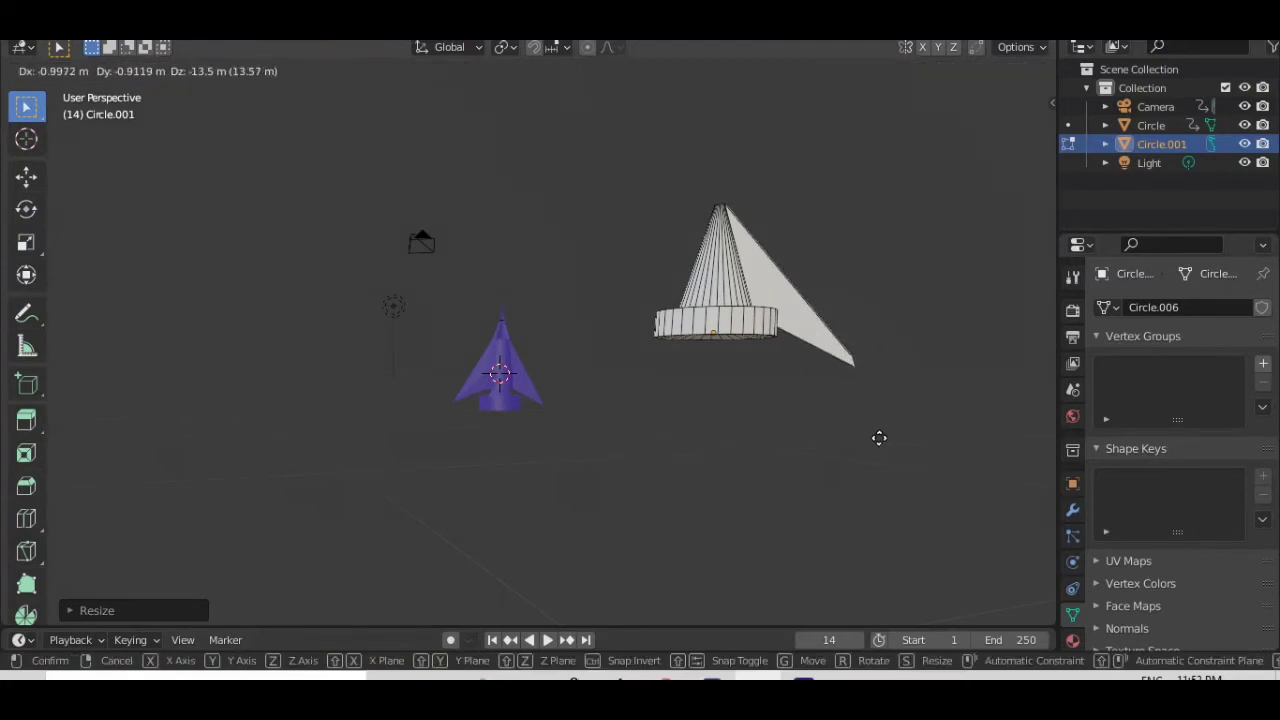
click(879, 437)
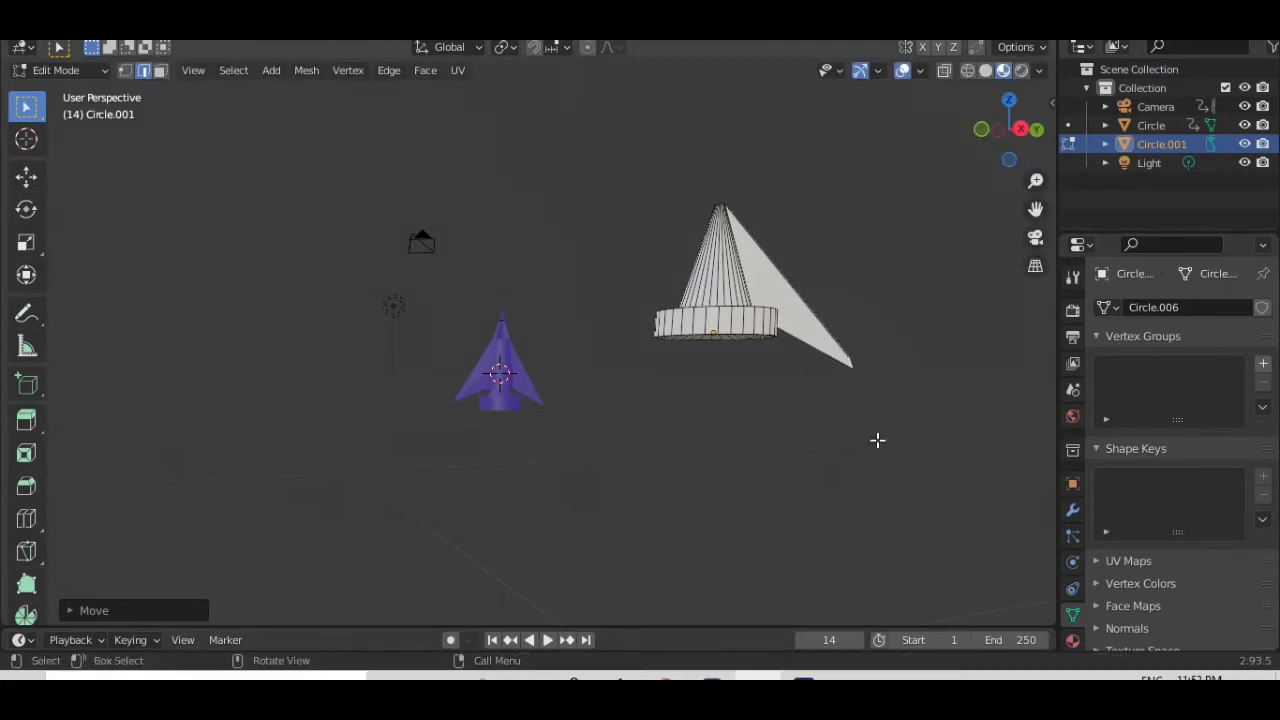
Extrude the cone's opposite side edge outward past the base ring to form a second flat fin
click(685, 286)
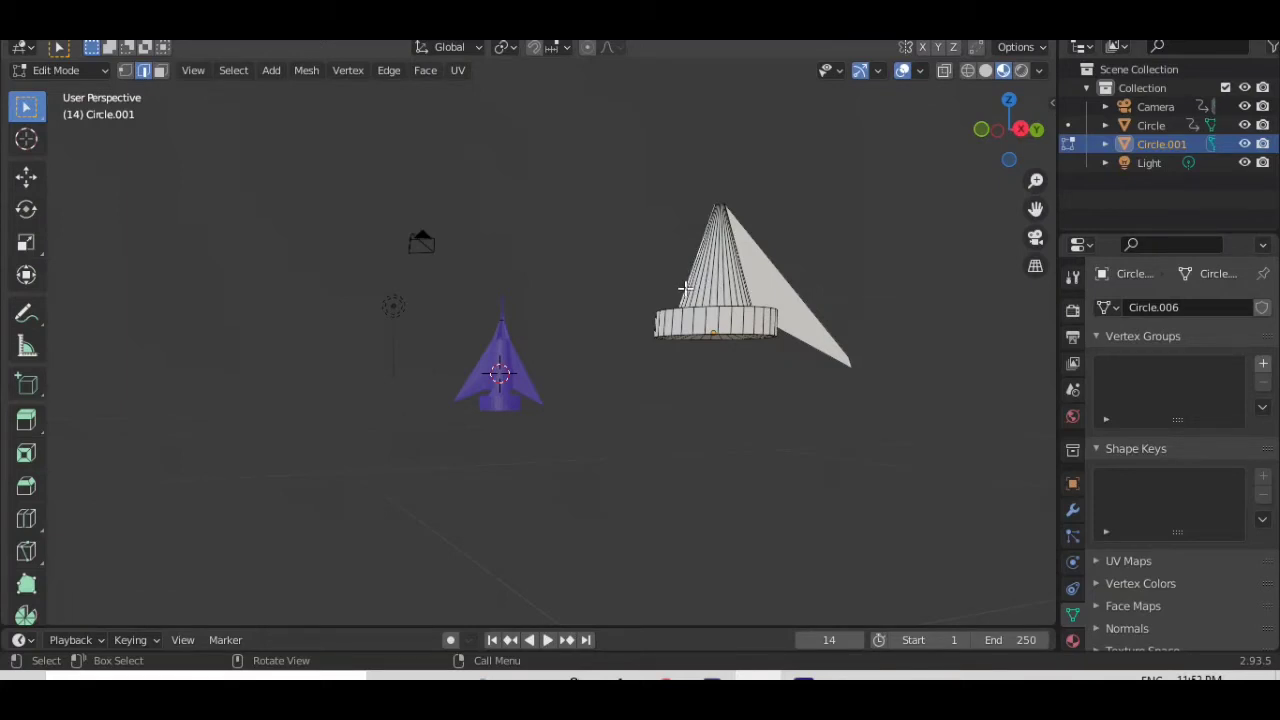
key(e)
click(555, 300)
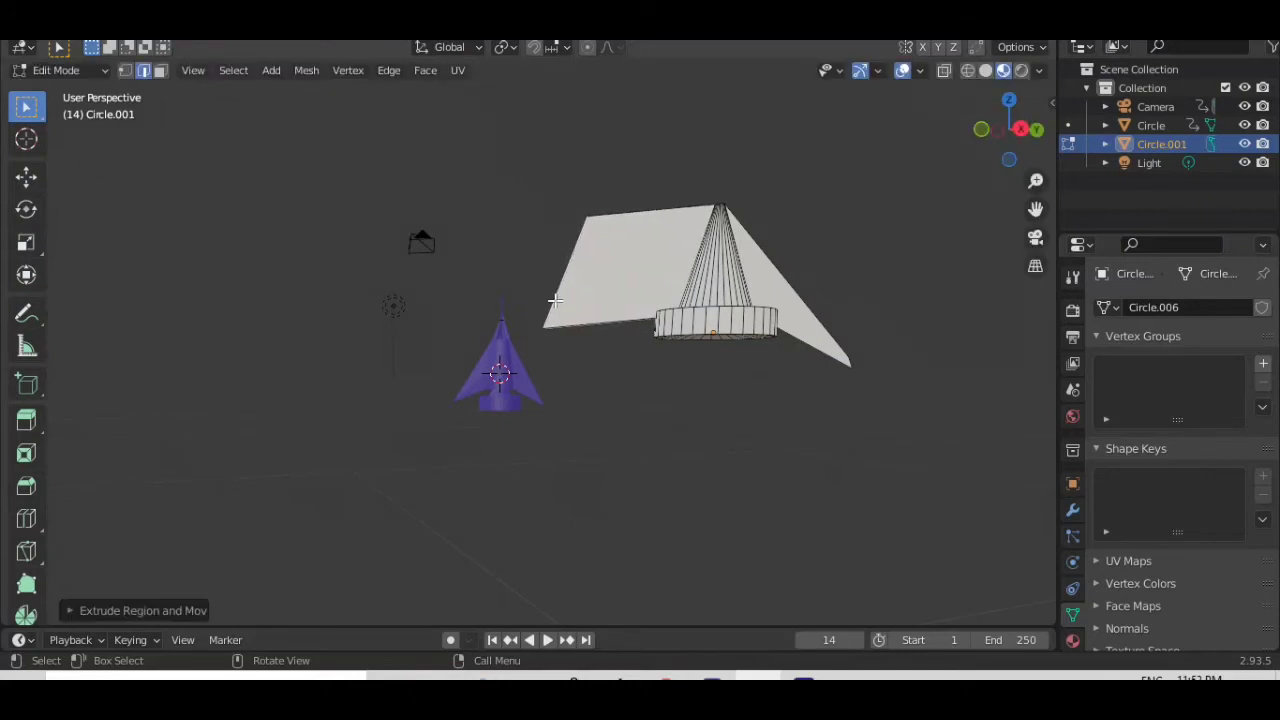
Scale the second fin's outer edge down to a narrow tip and move it downward to sweep the fin
key(s)
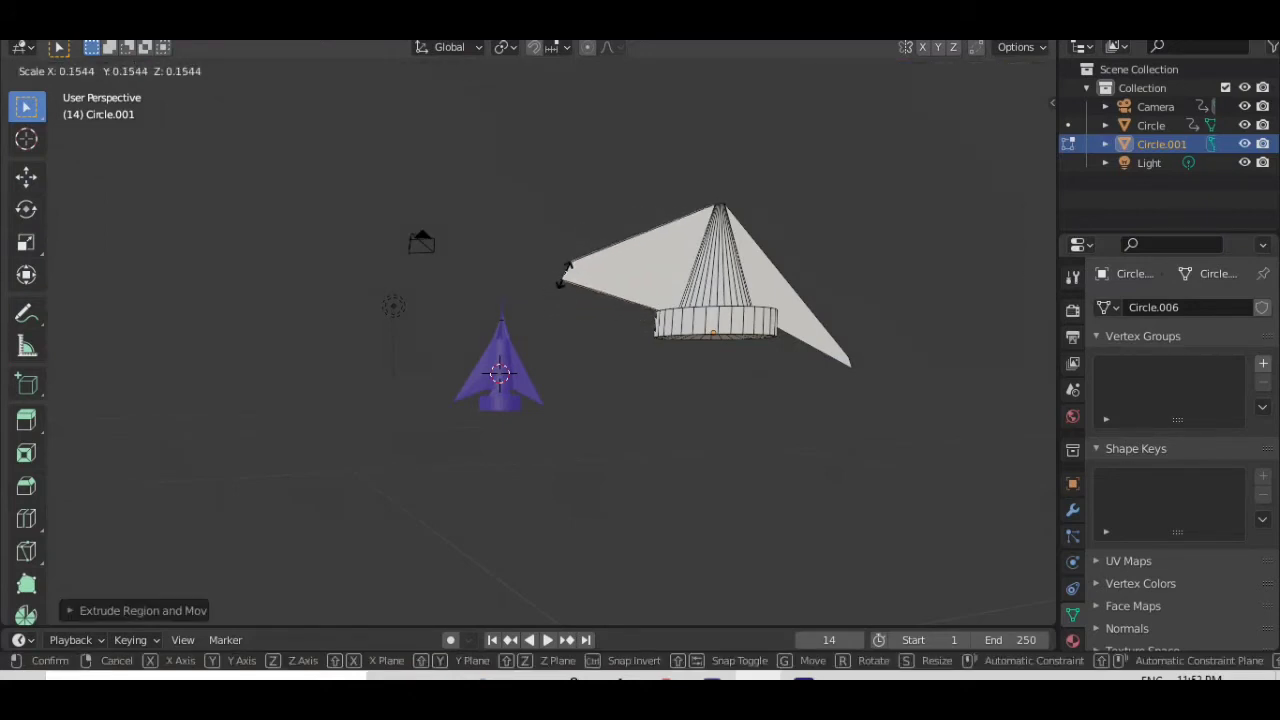
click(565, 275)
key(g)
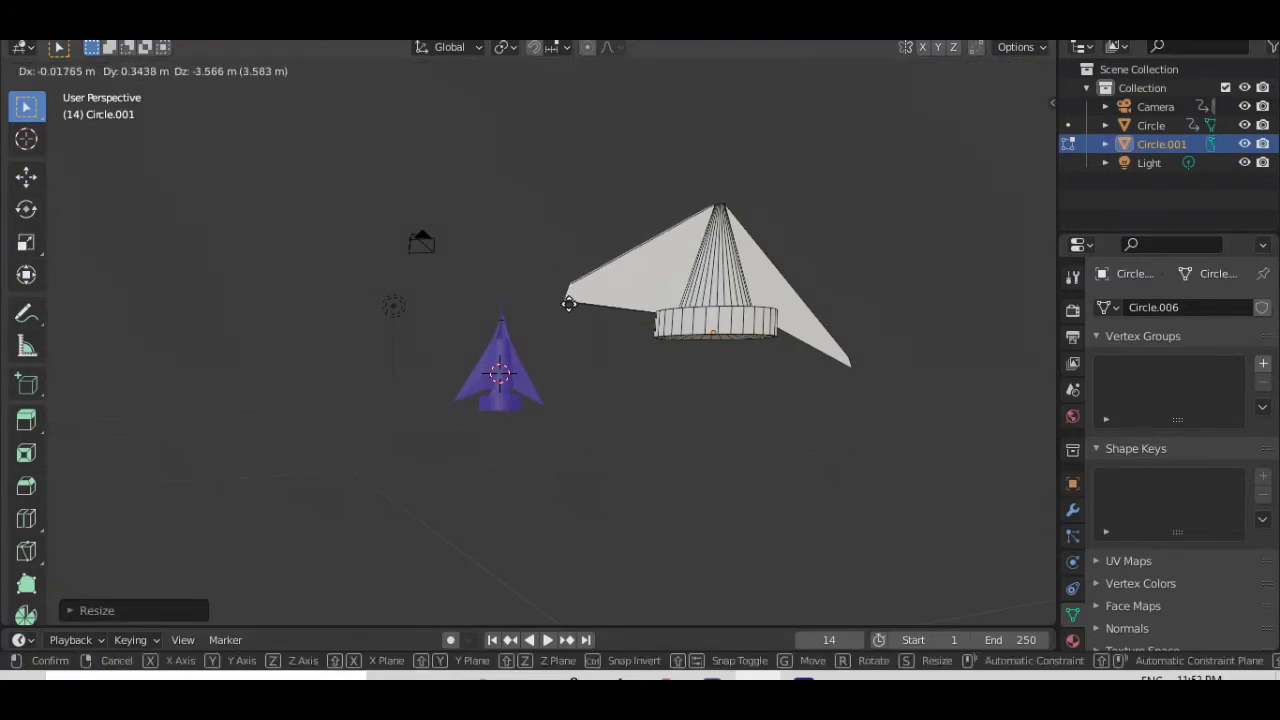
click(582, 345)
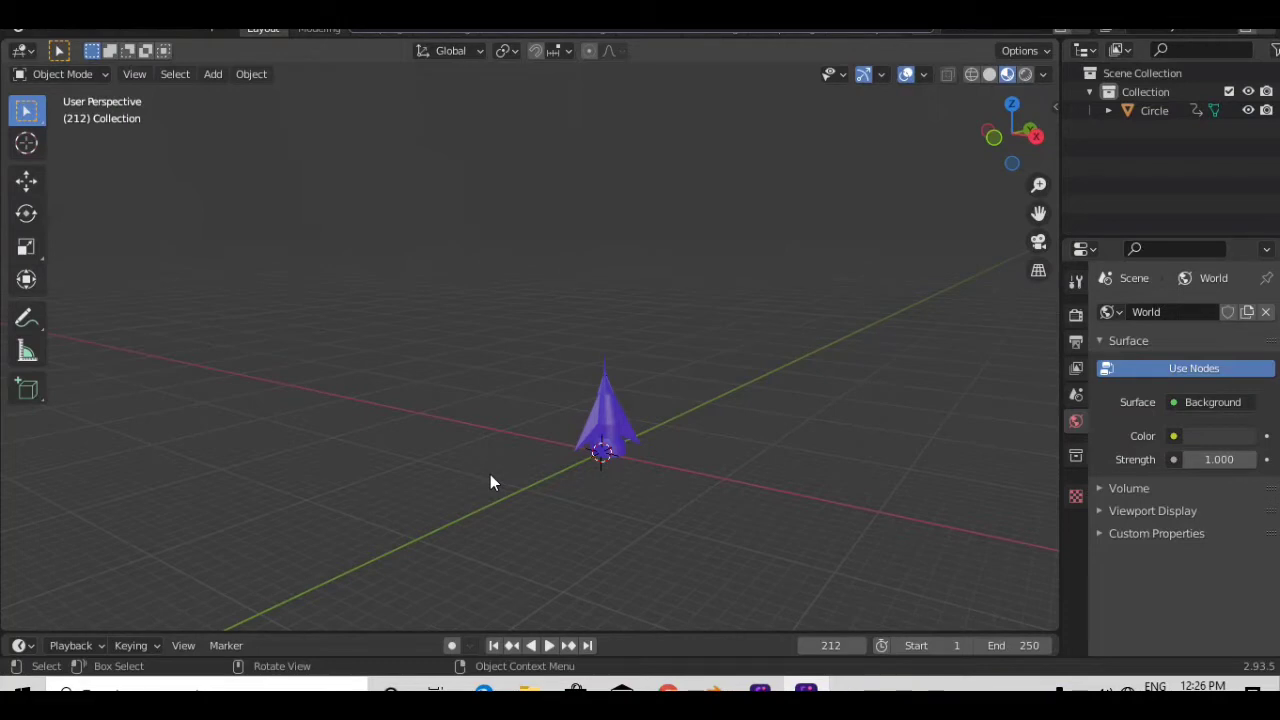
Add a camera positioned away from the rocket near the Y axis and scale it up about 4.2 times
key(shift+a)
mouse_move(479, 478)
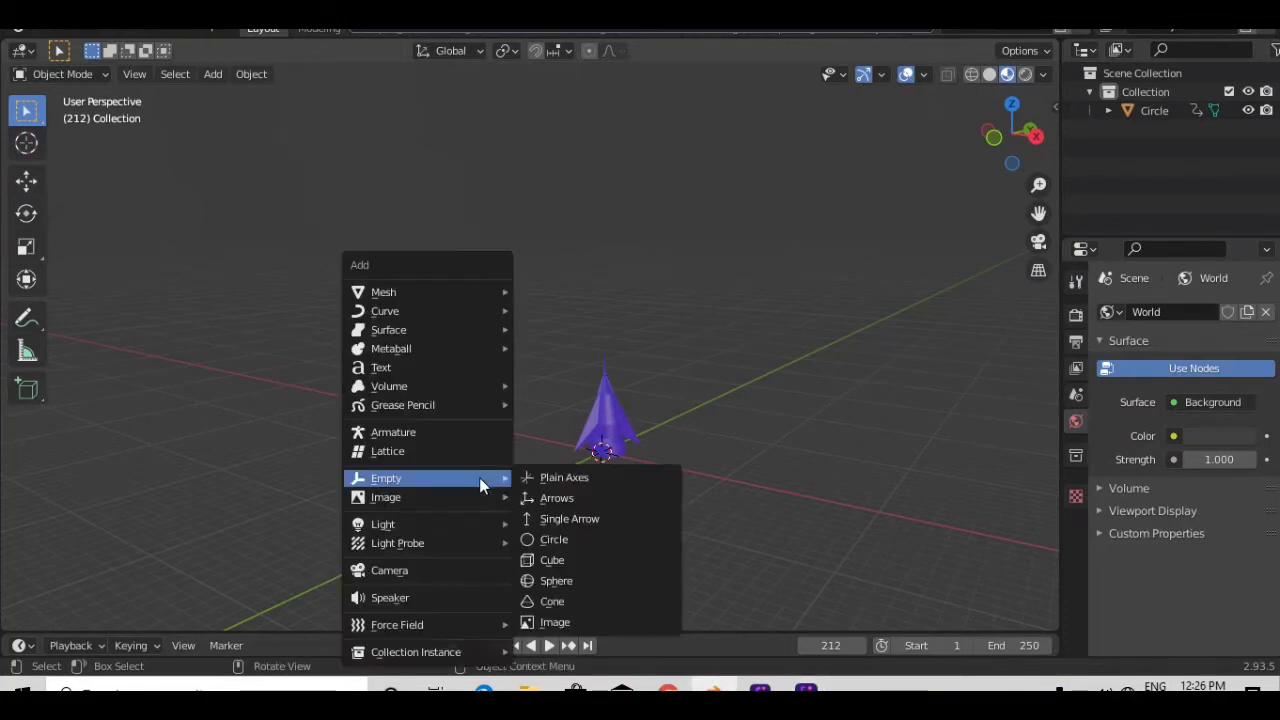
click(432, 572)
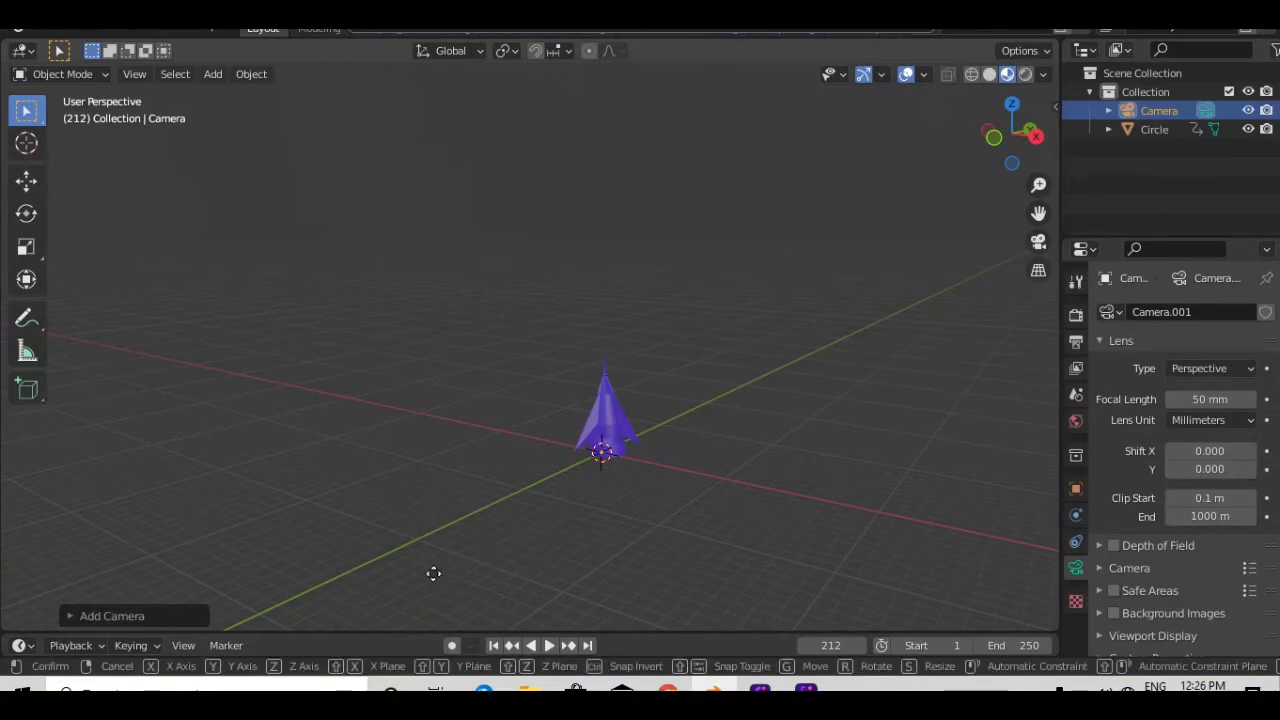
key(g)
click(618, 500)
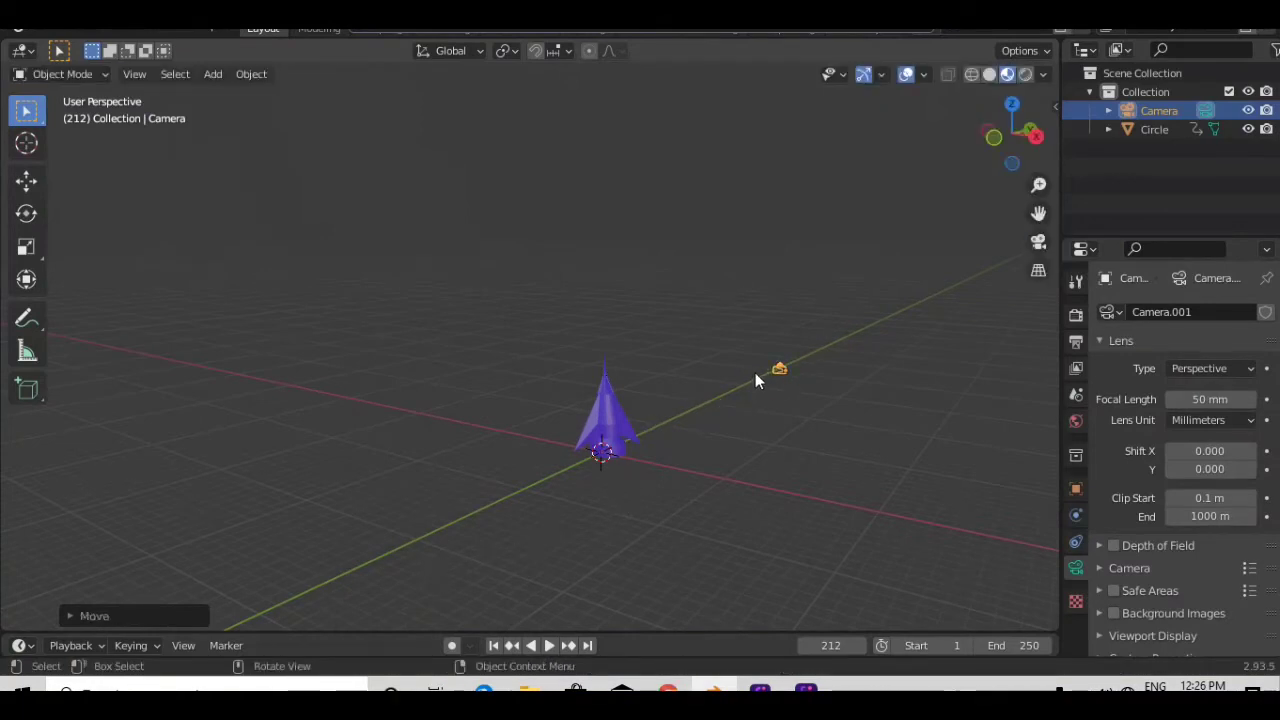
key(s)
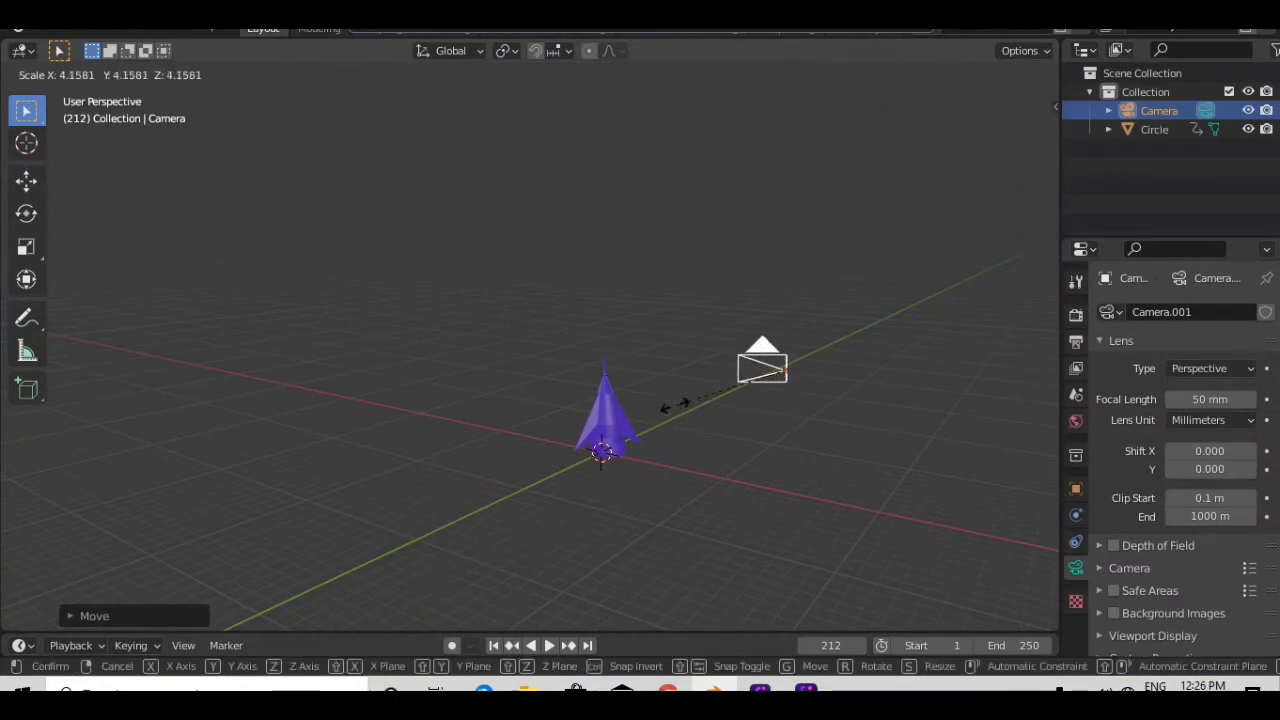
click(693, 430)
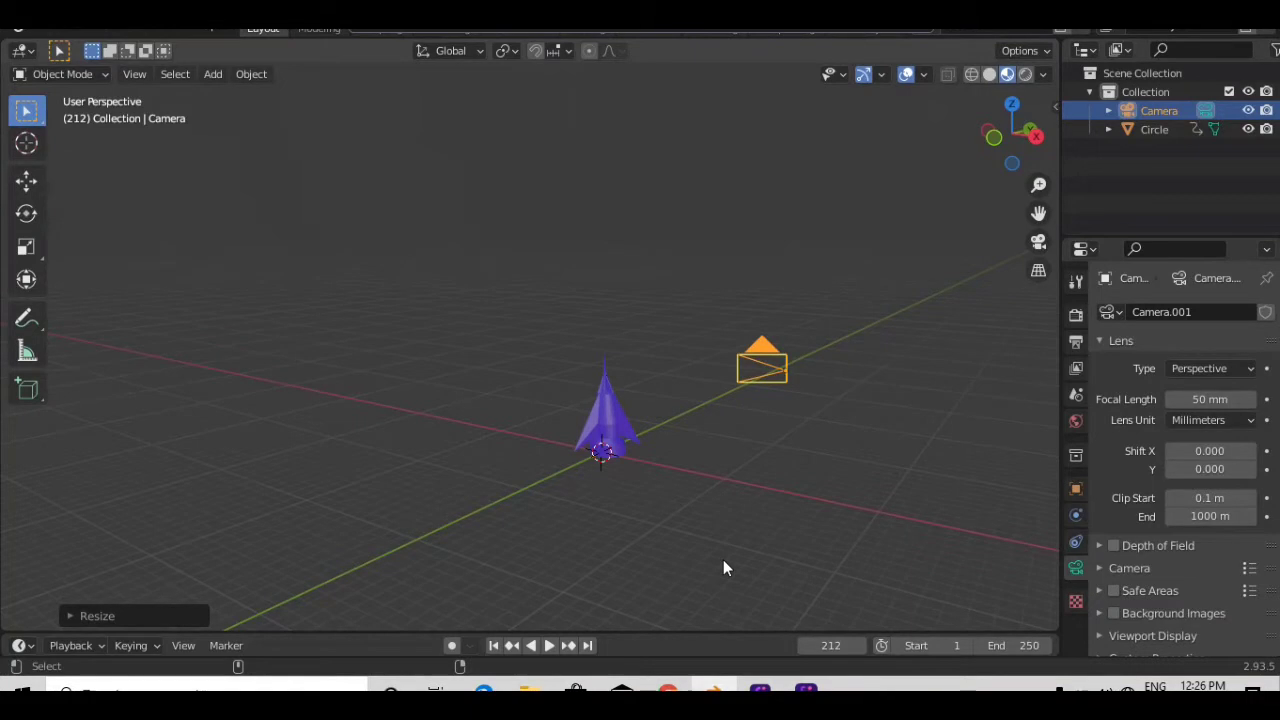
Split the viewport into a quad view and look through the camera in the perspective quadrant
key(ctrl+alt+q)
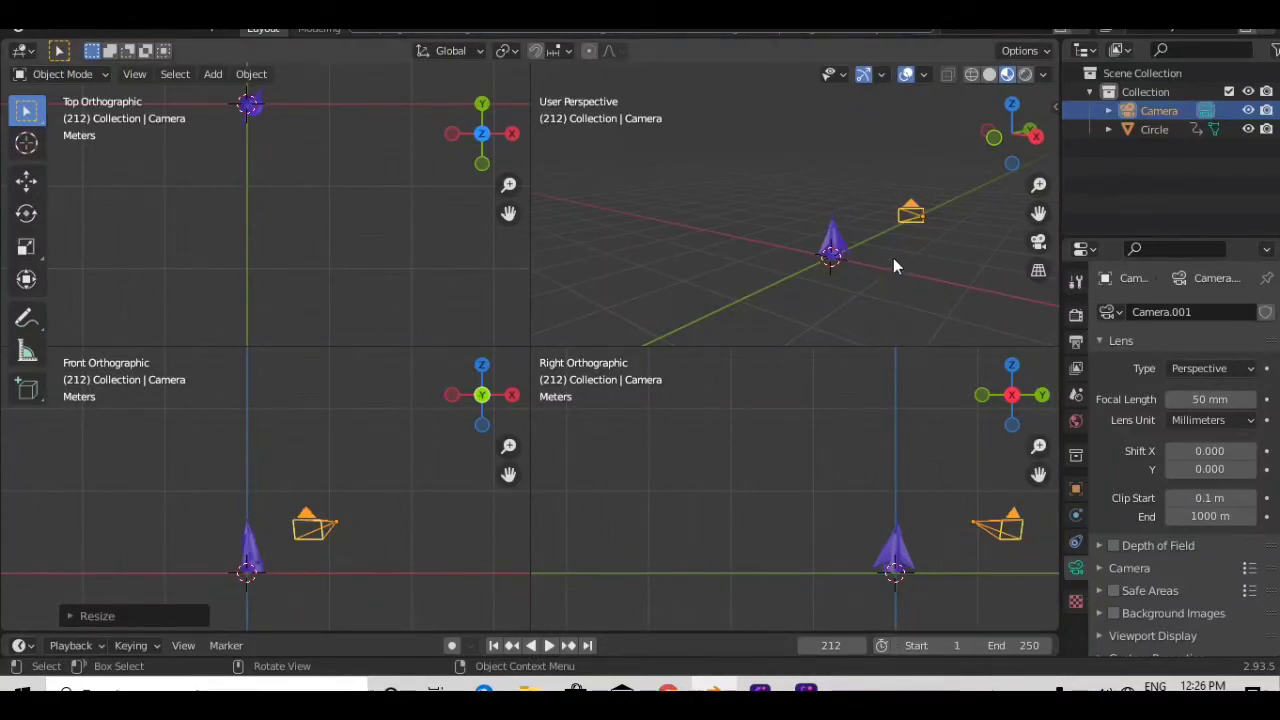
key(KP_0)
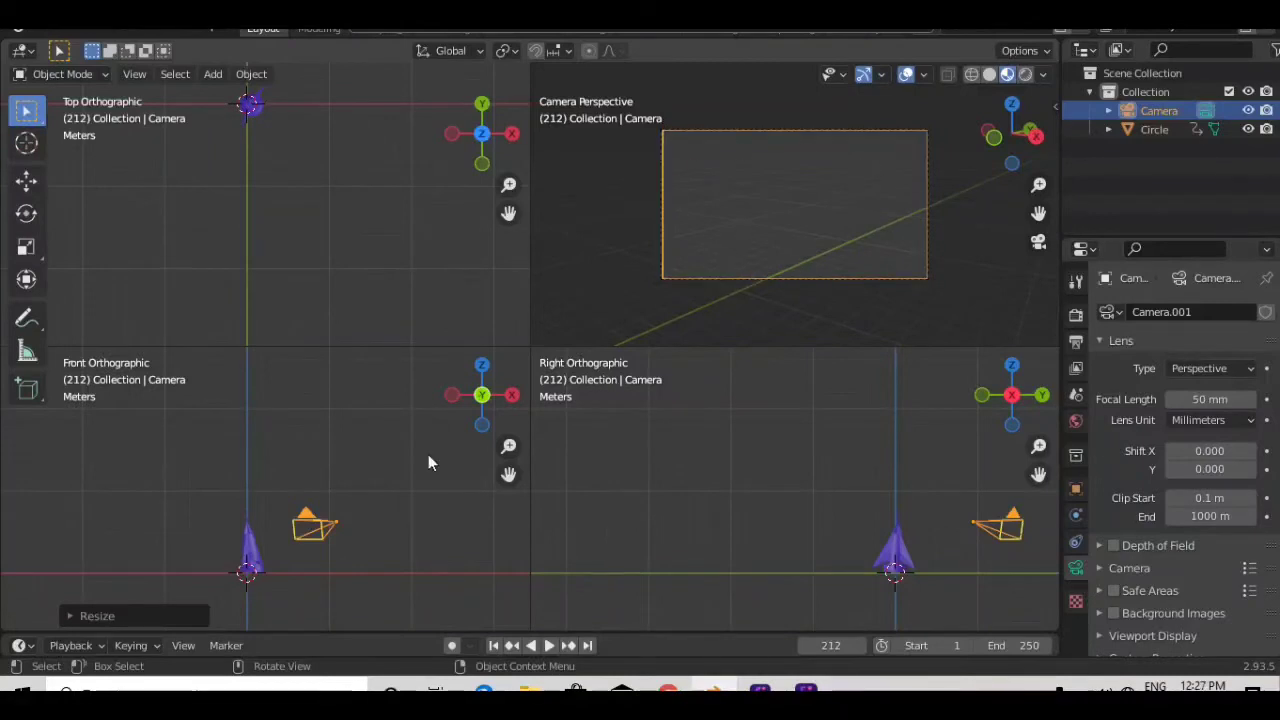
click(374, 351)
Select the camera in the top view and rotate it about -95° so that it faces the rocket
scroll(344, 235, down, 3)
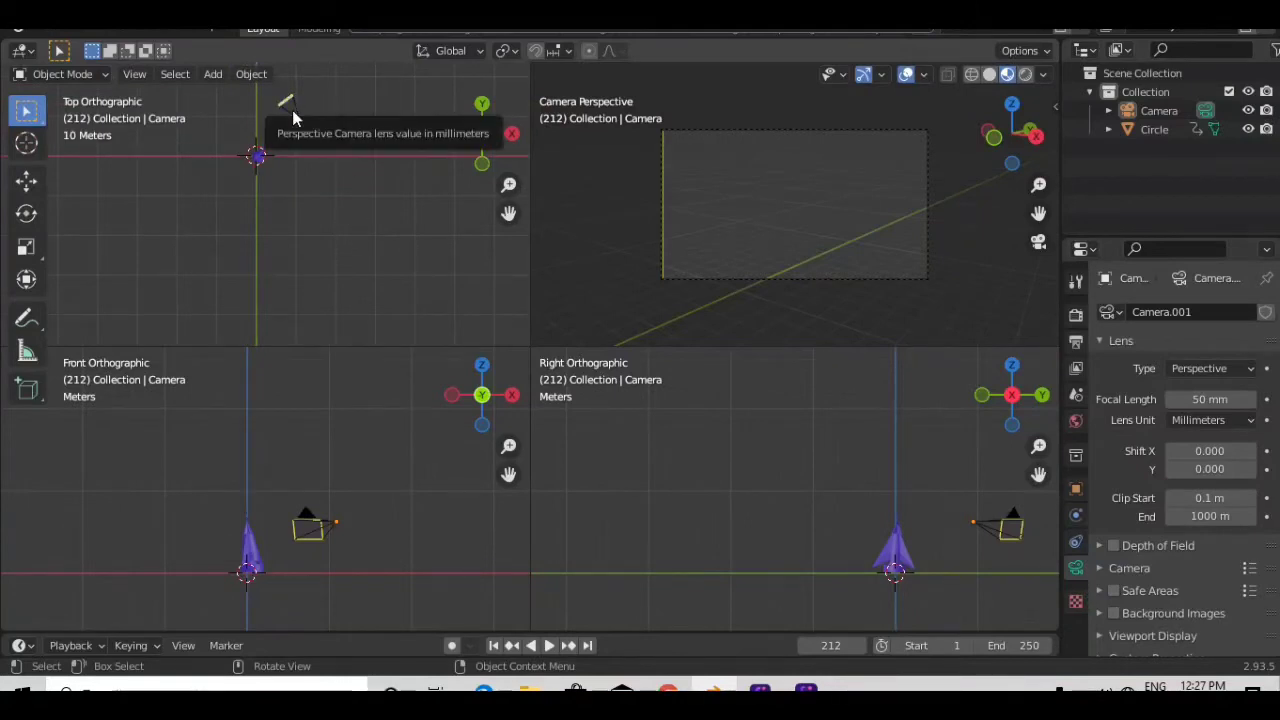
click(294, 113)
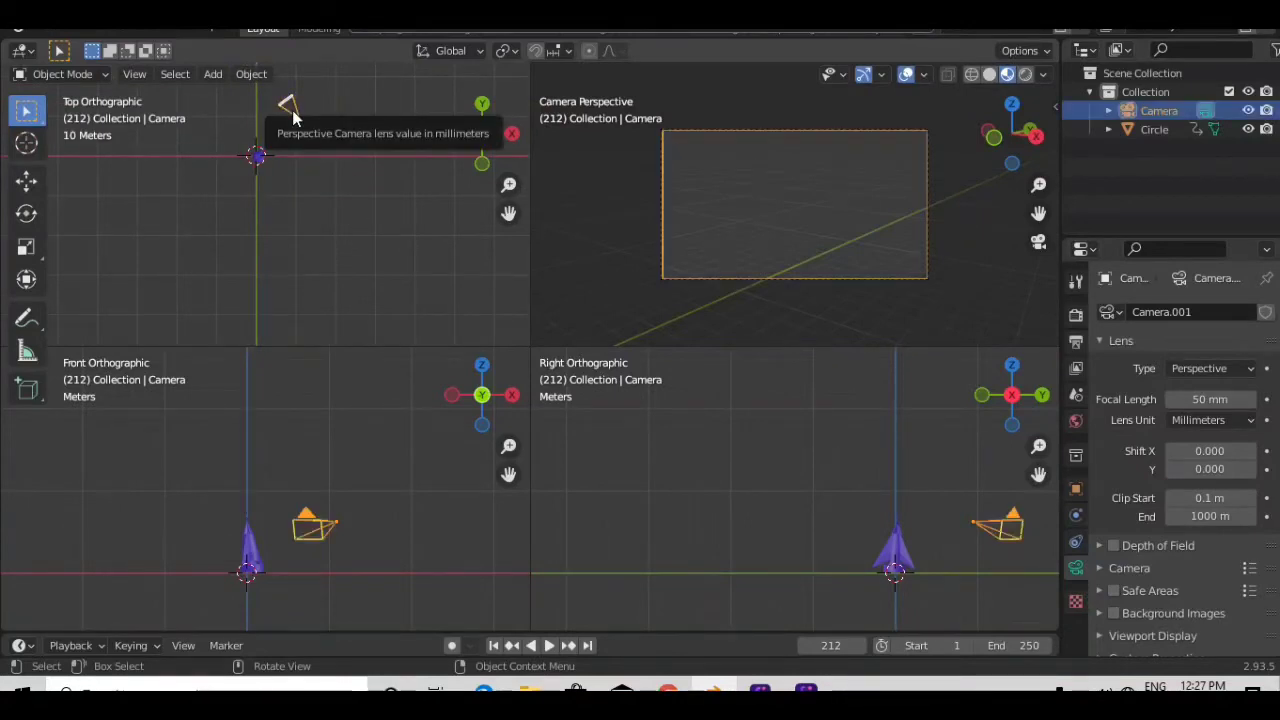
key(r)
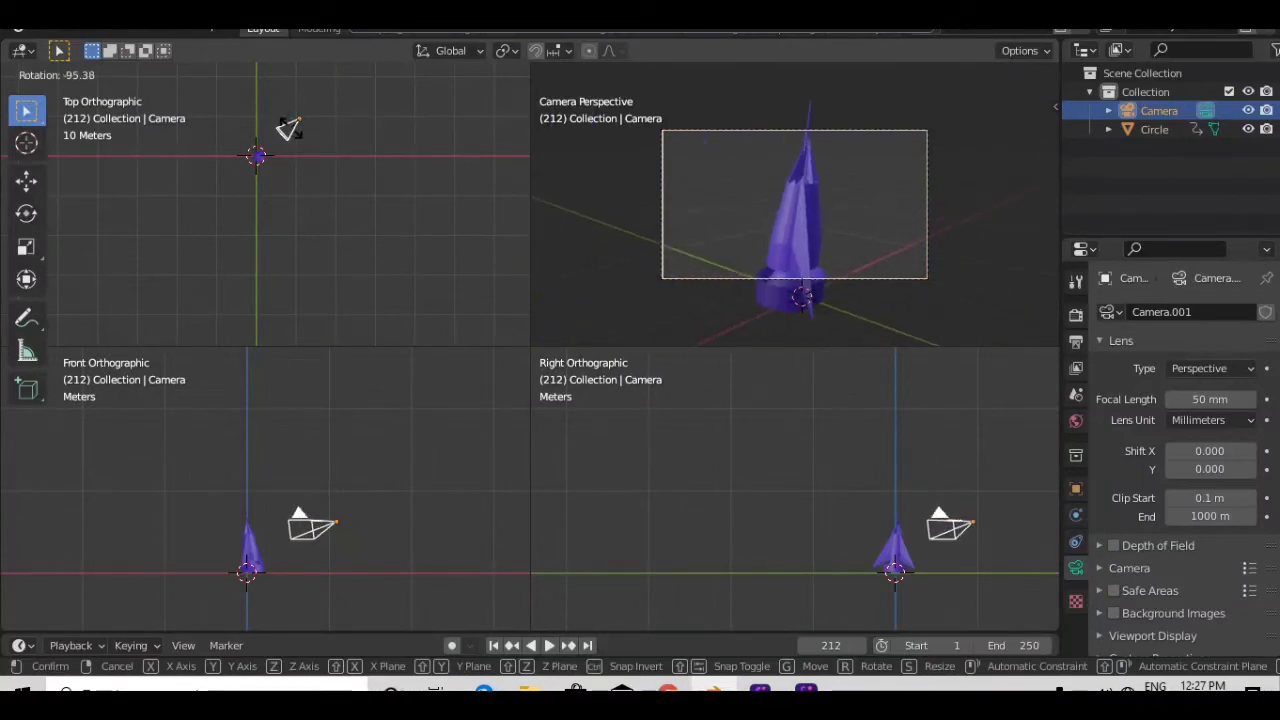
click(288, 128)
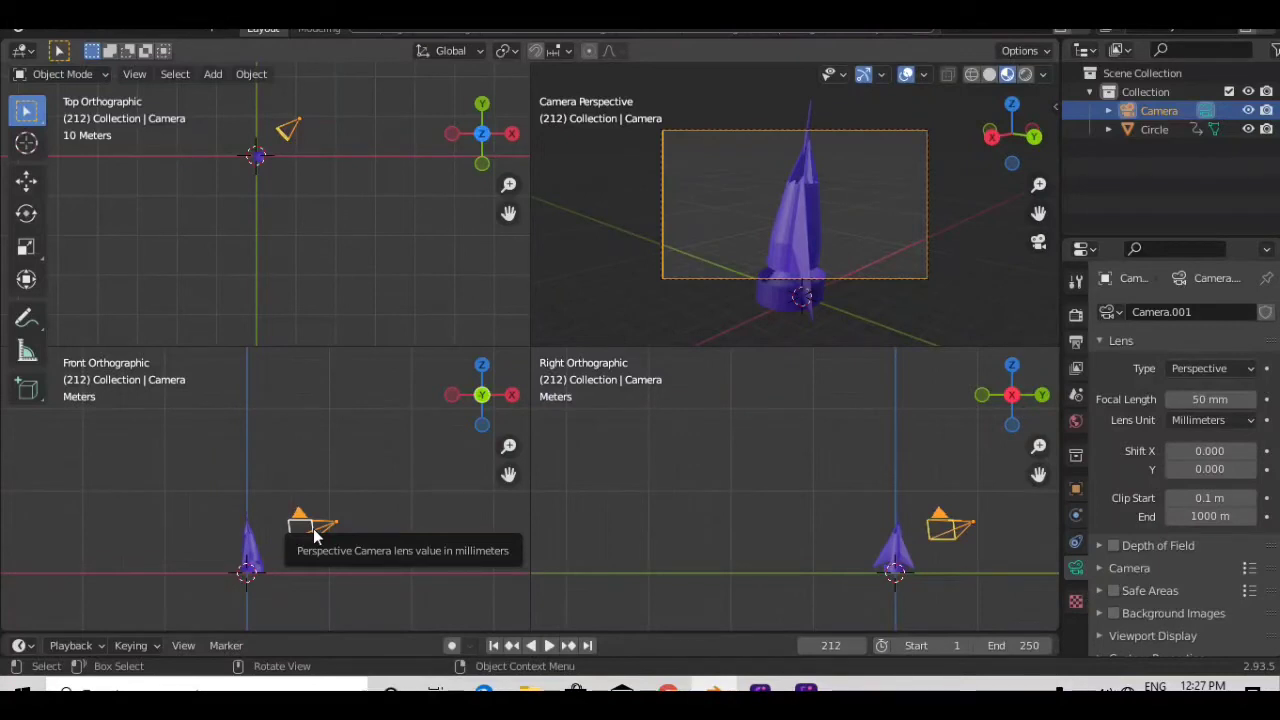
Move the camera in the front, right and top views until the whole rocket is centred in the camera frame
key(g)
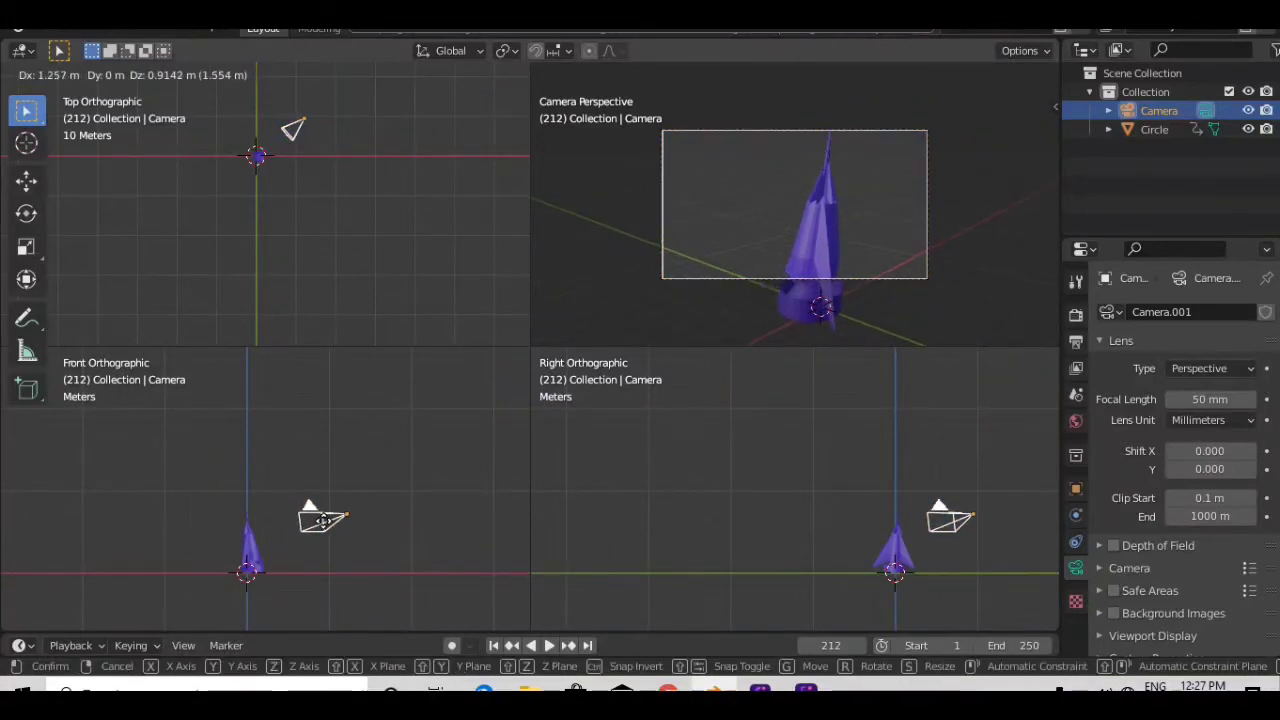
click(318, 538)
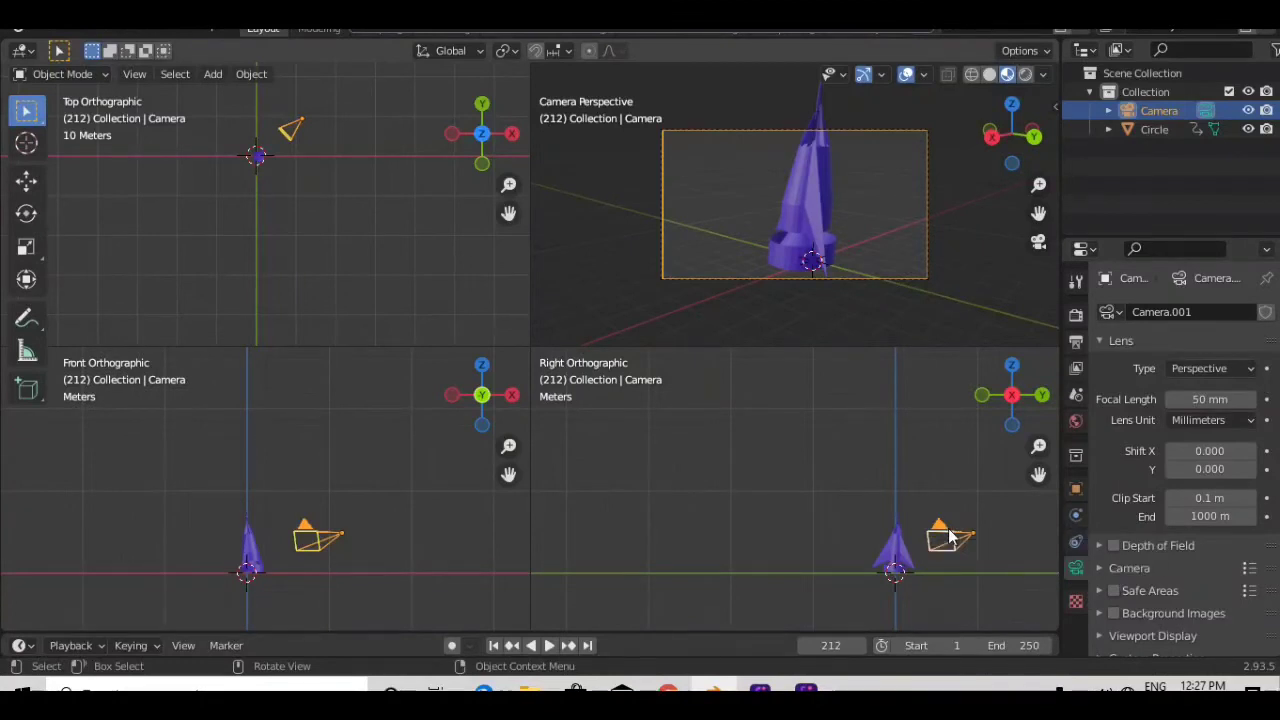
key(g)
click(1007, 508)
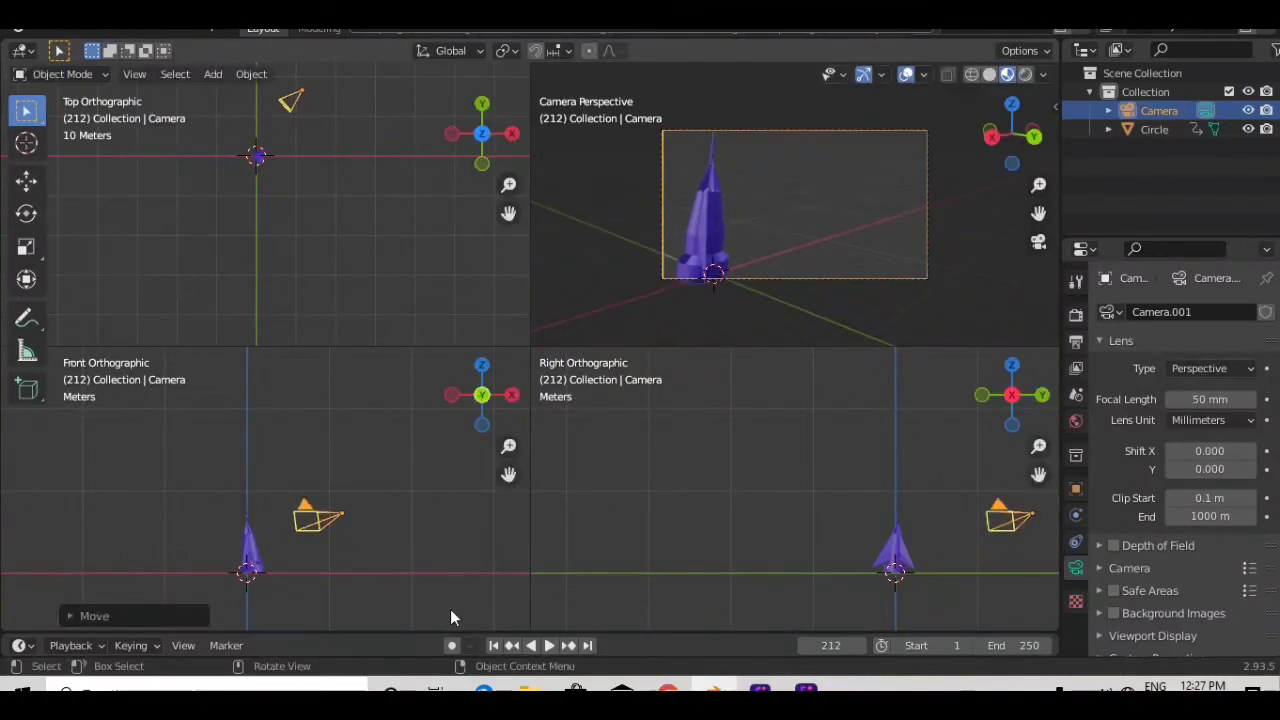
click(303, 101)
drag(303, 101, 322, 109)
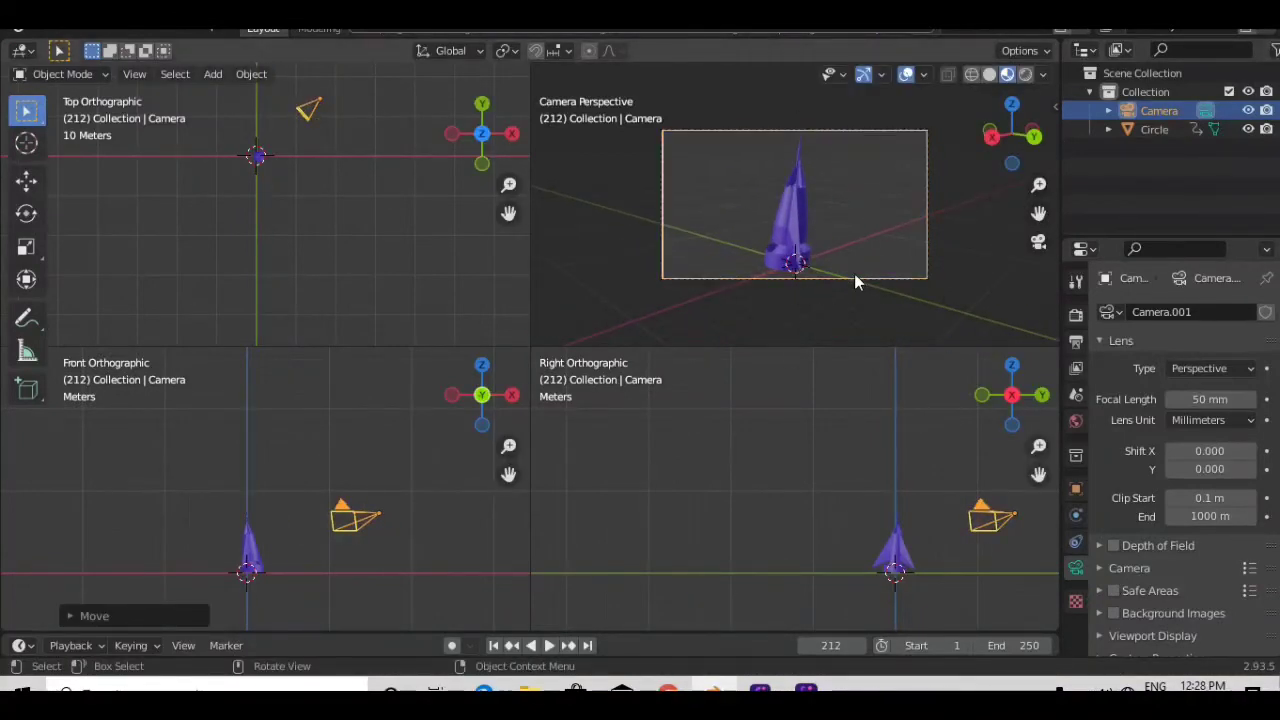
Deselect the camera, return to a single viewport and close the rendered image
click(641, 493)
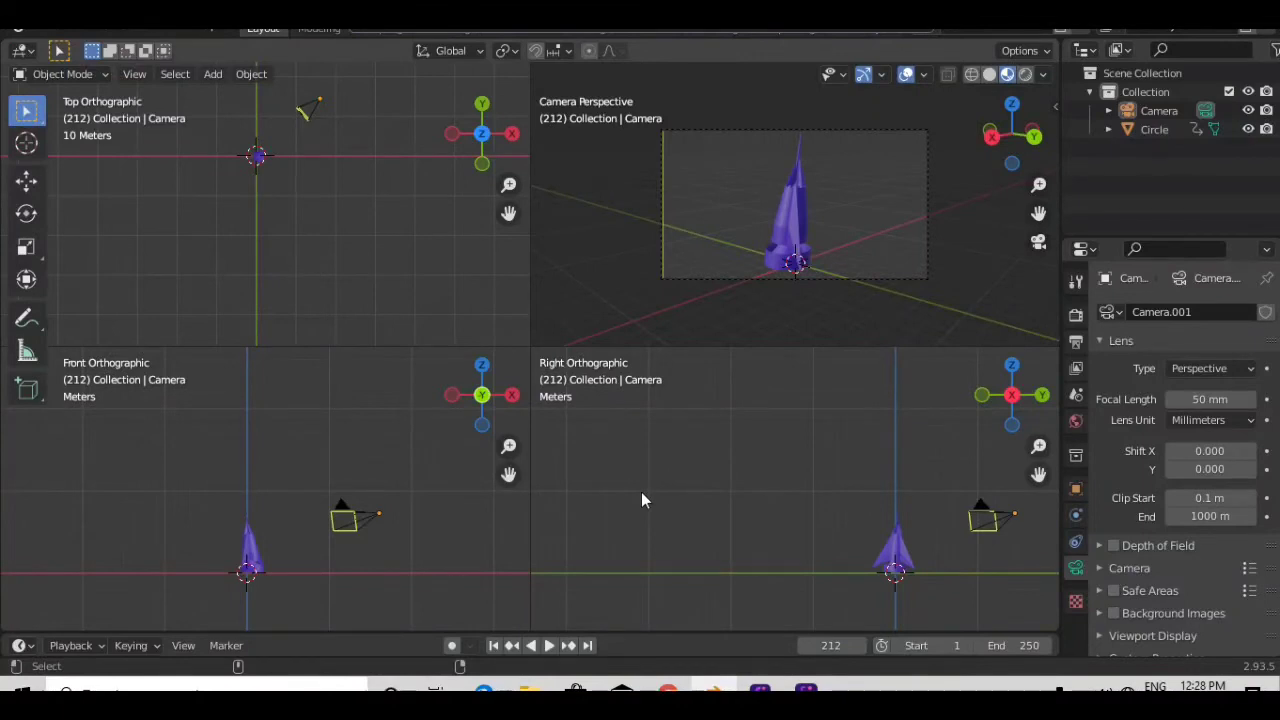
key(ctrl+alt+q)
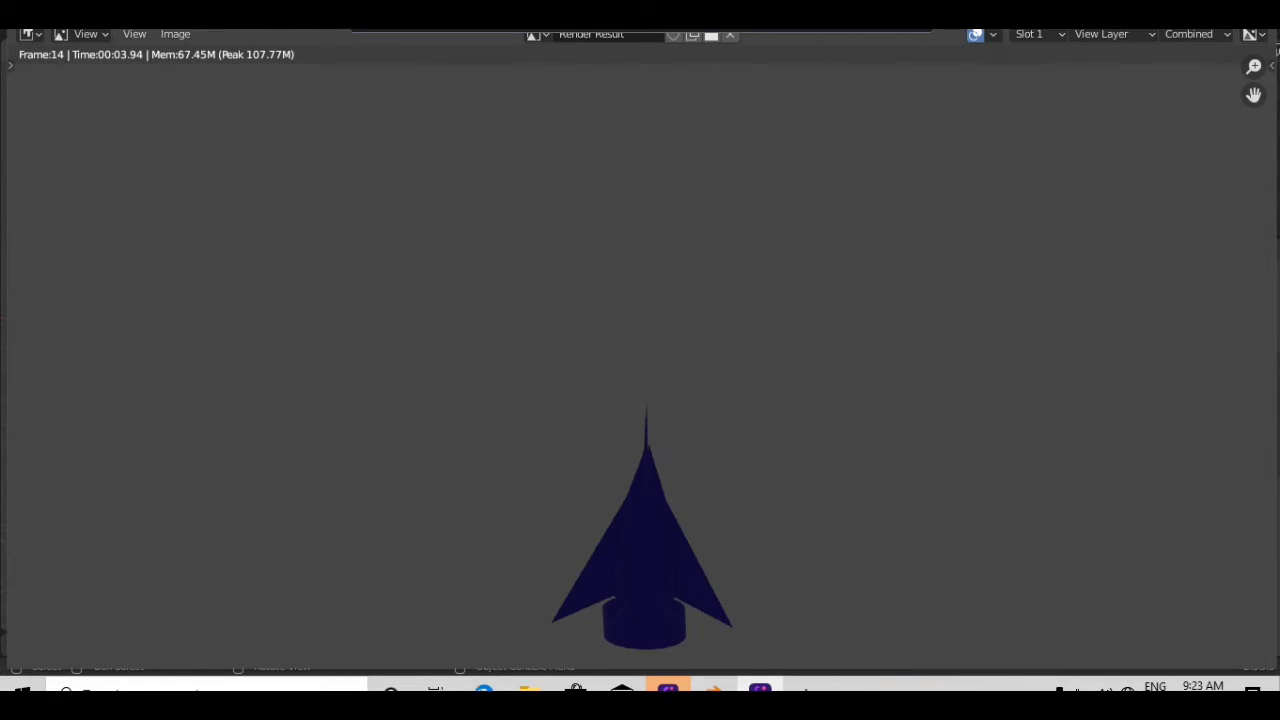
key(Escape)
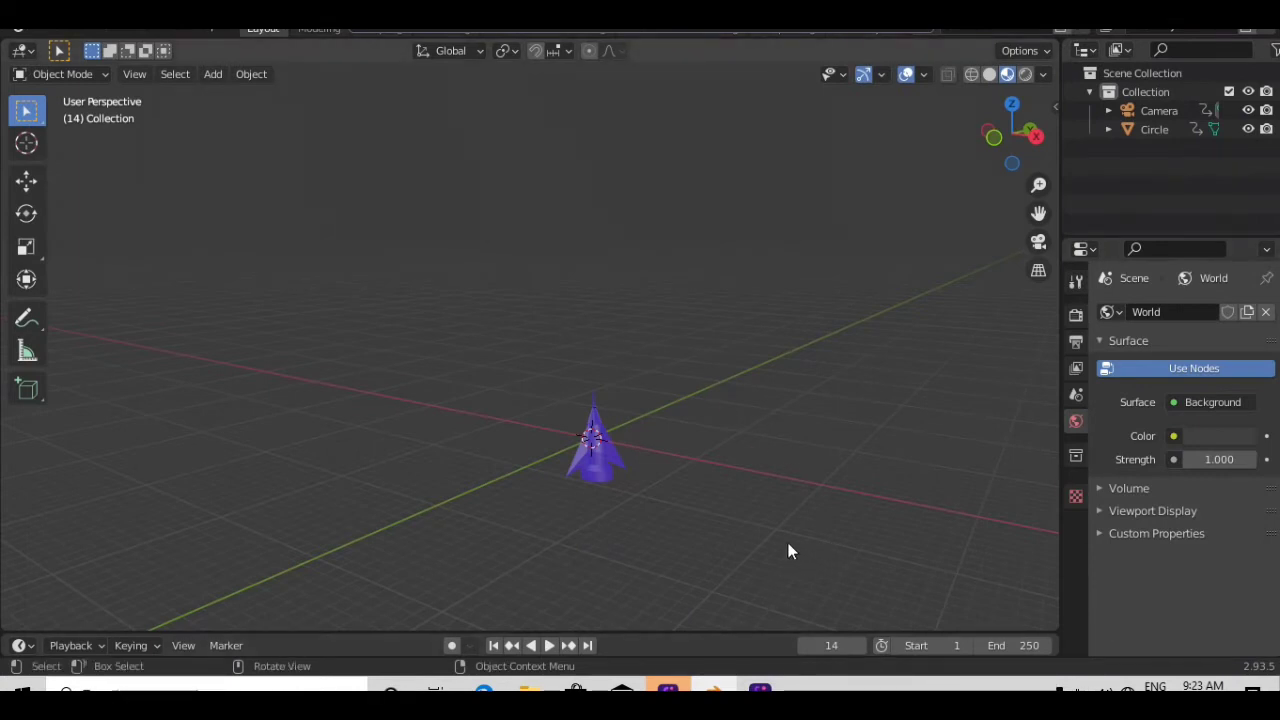
Add a point light and move it about 5.5 m, up and to one side of the rocket
key(shift+a)
mouse_move(781, 541)
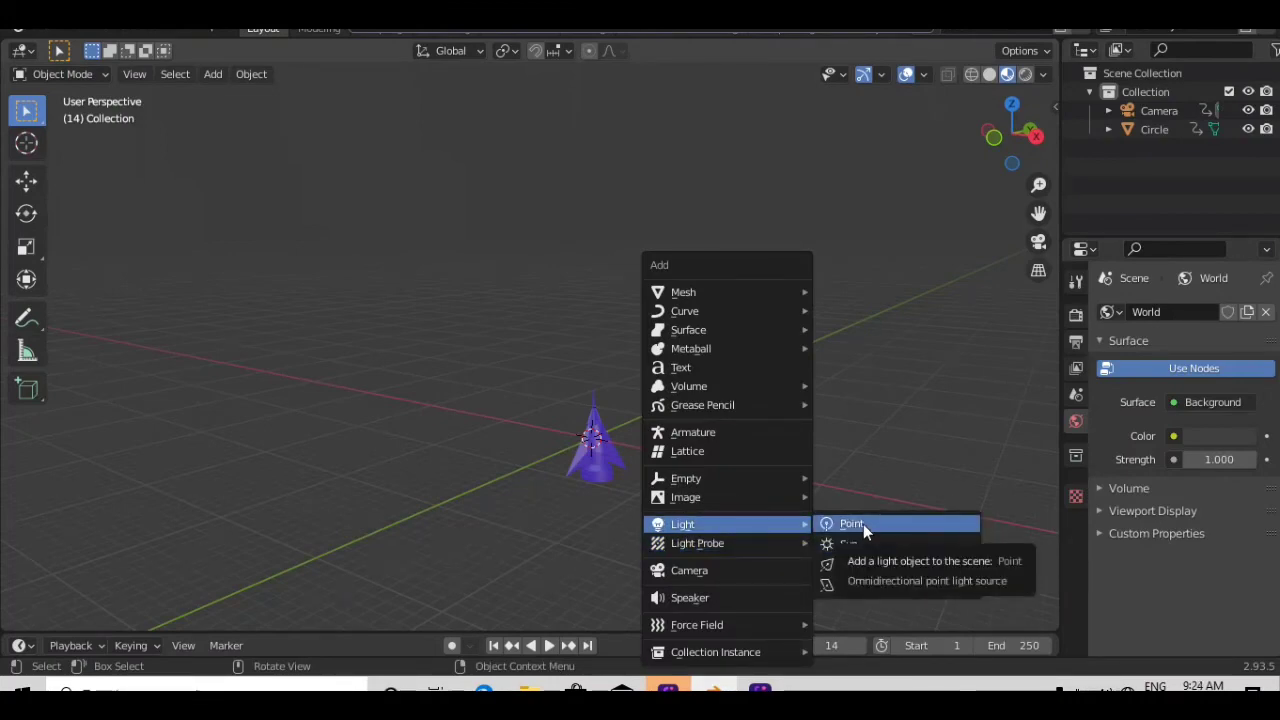
click(863, 524)
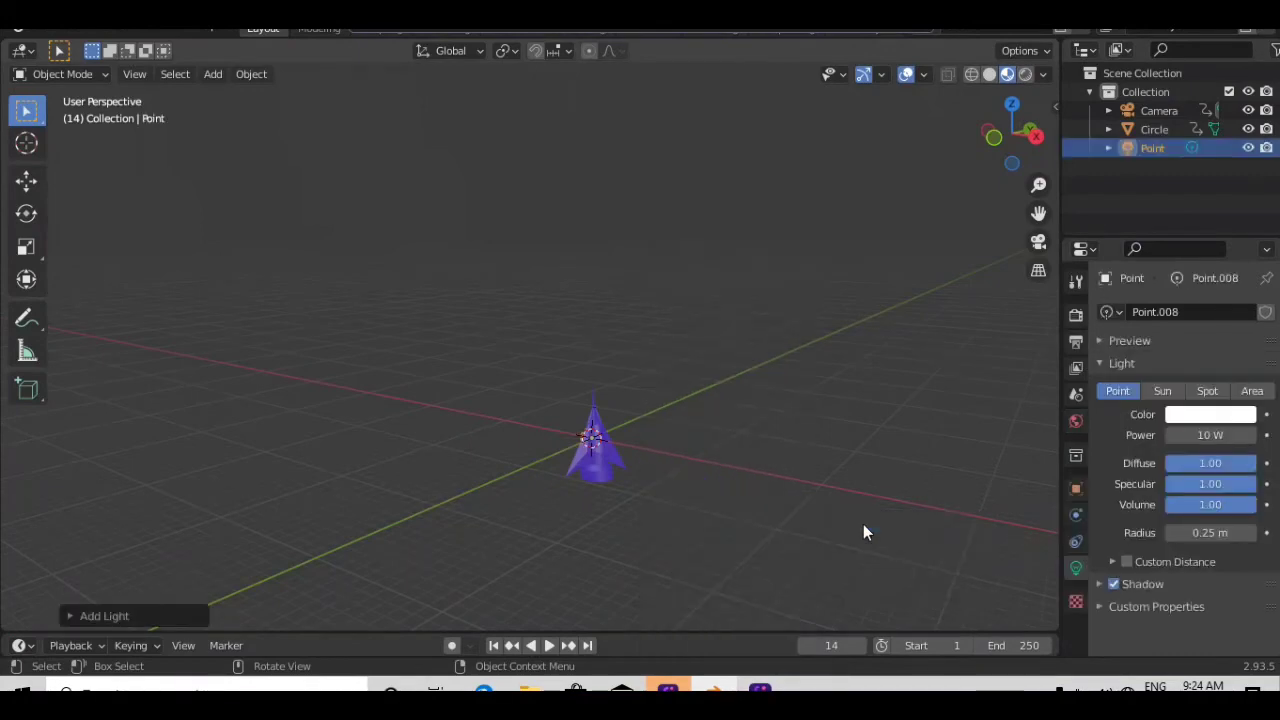
key(g)
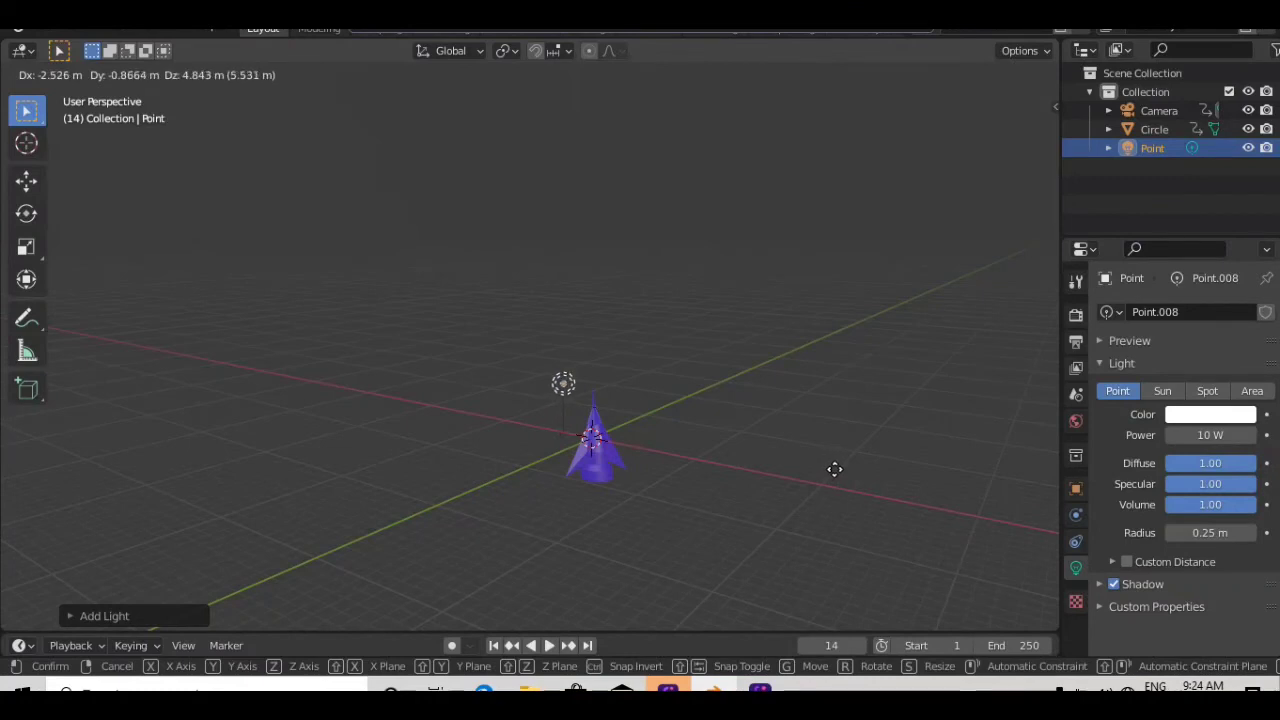
click(835, 469)
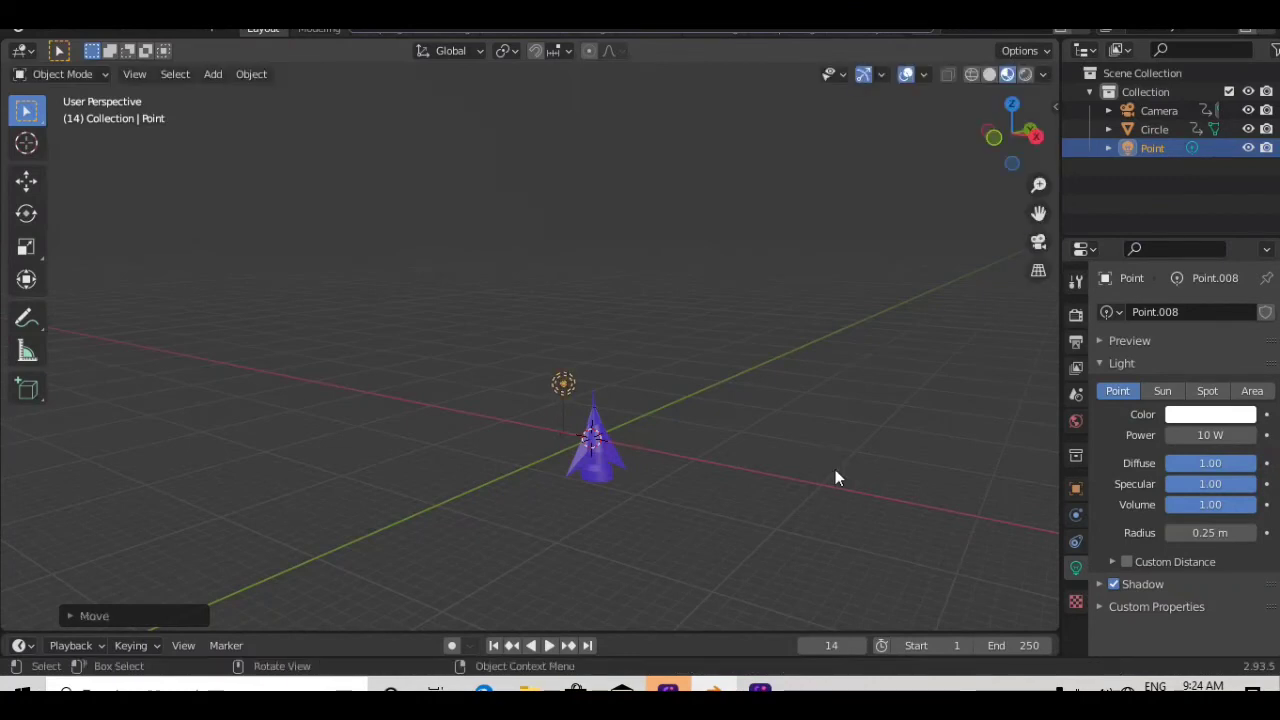
Set the point light's power to 1000 W
click(1205, 440)
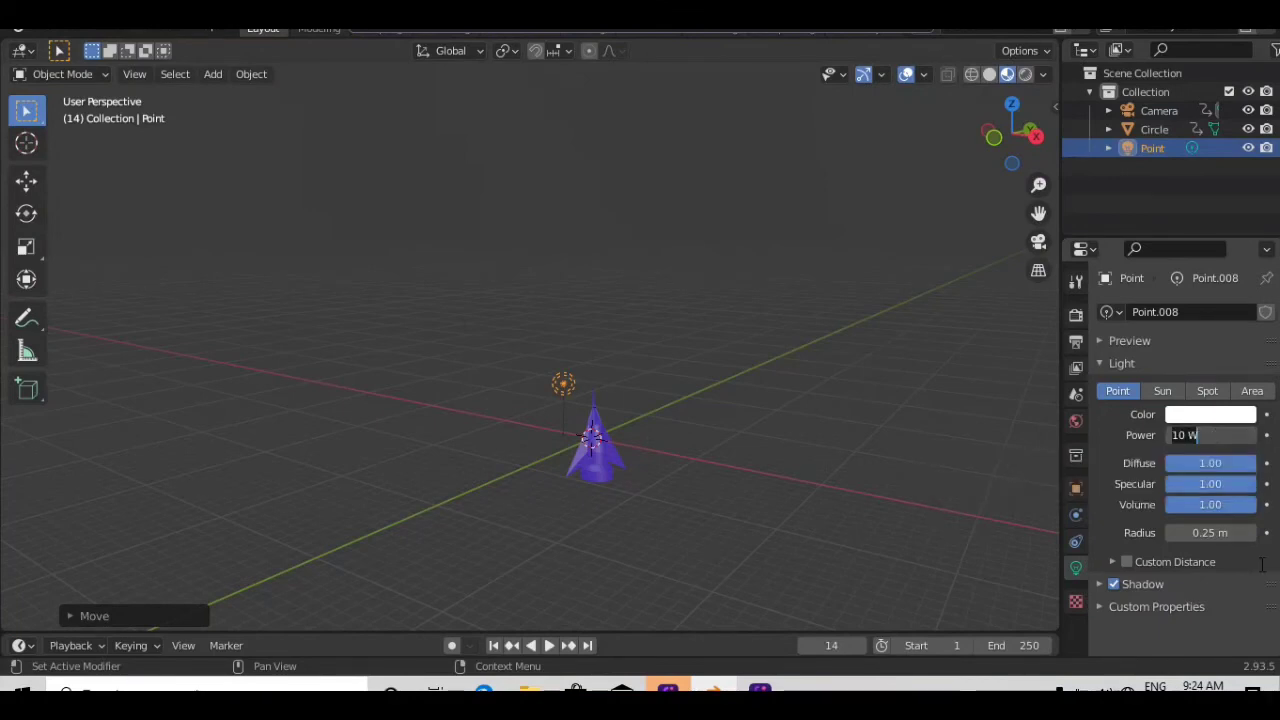
text(1000)
key(Return)
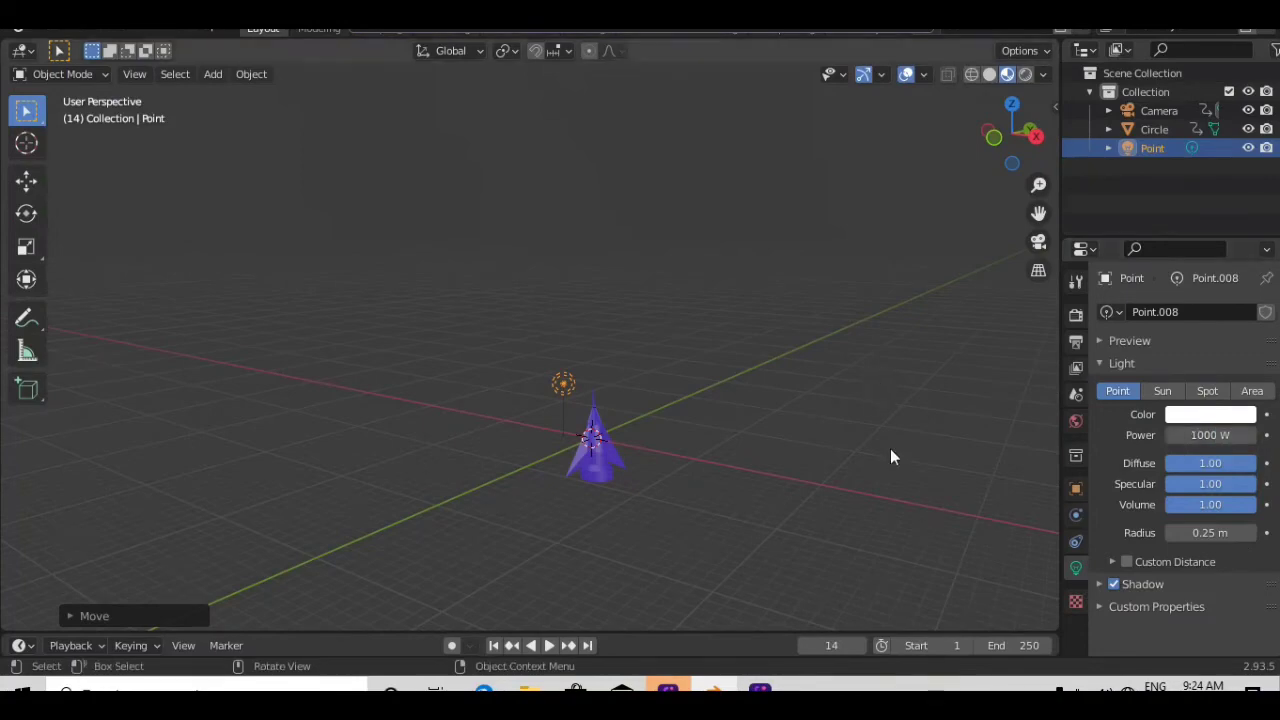
Deselect the light and render the current frame to check the rocket's lighting, closing the result after viewing
click(735, 464)
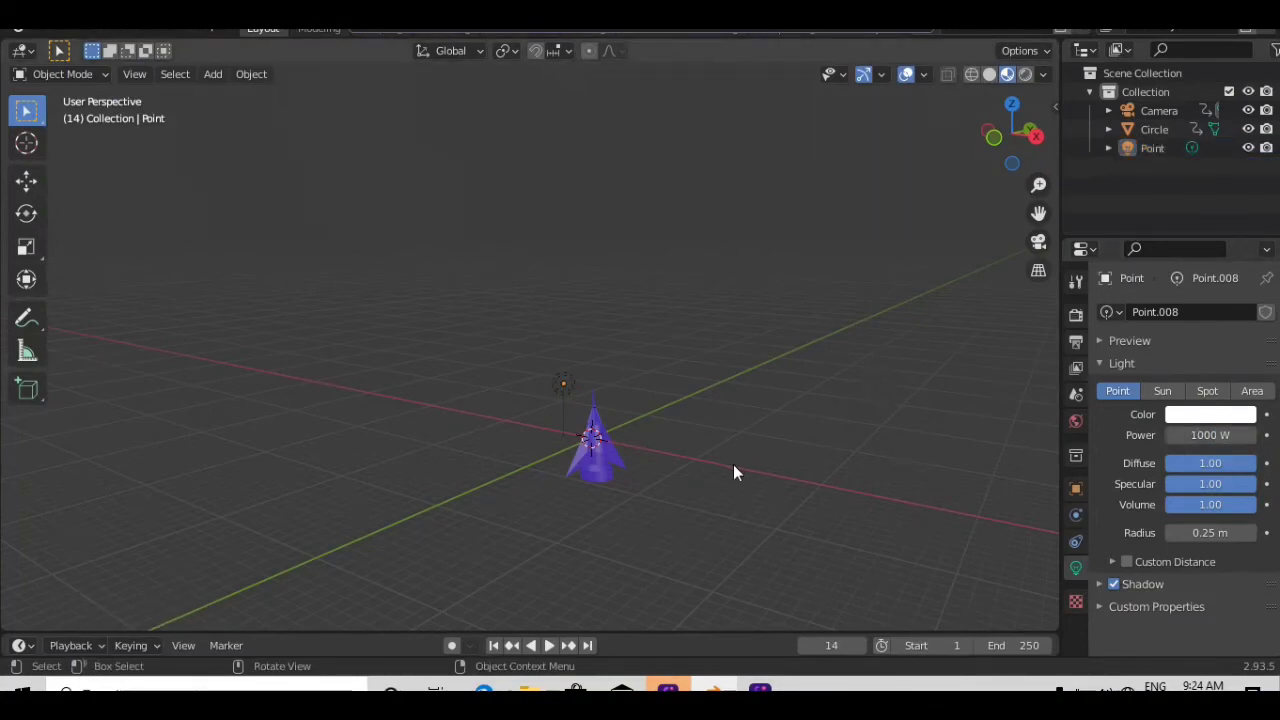
key(F12)
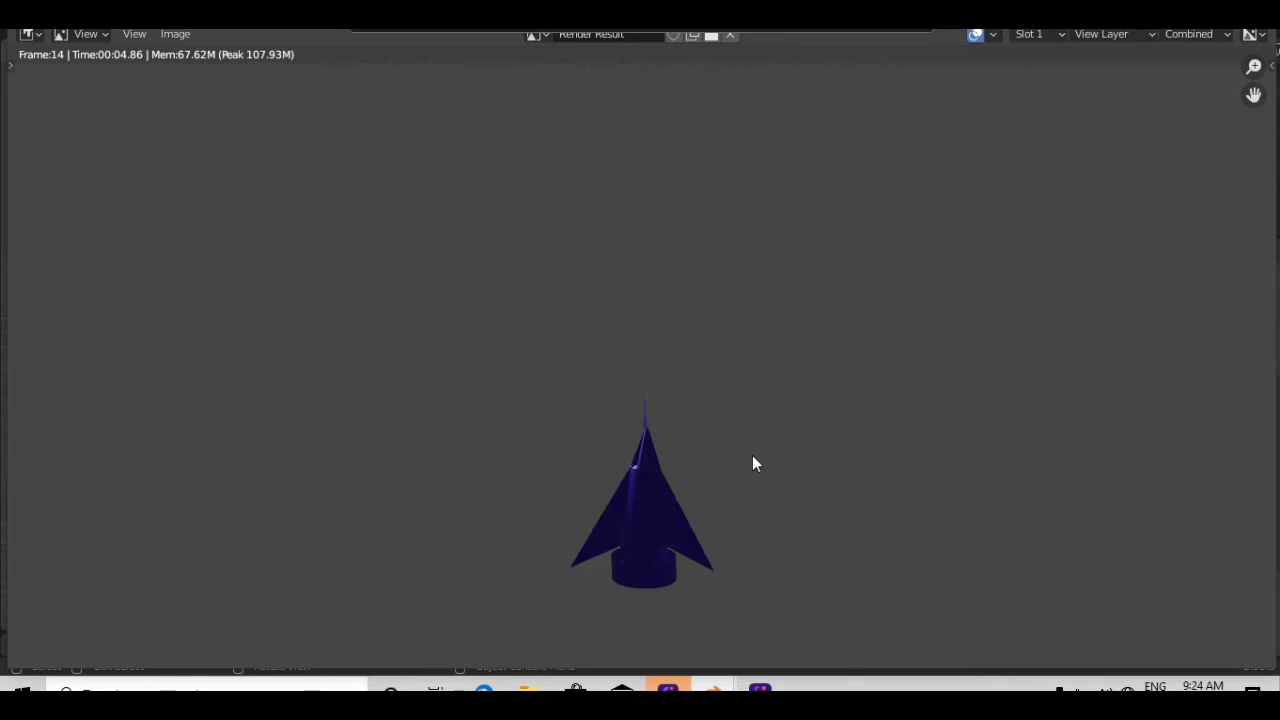
key(Escape)
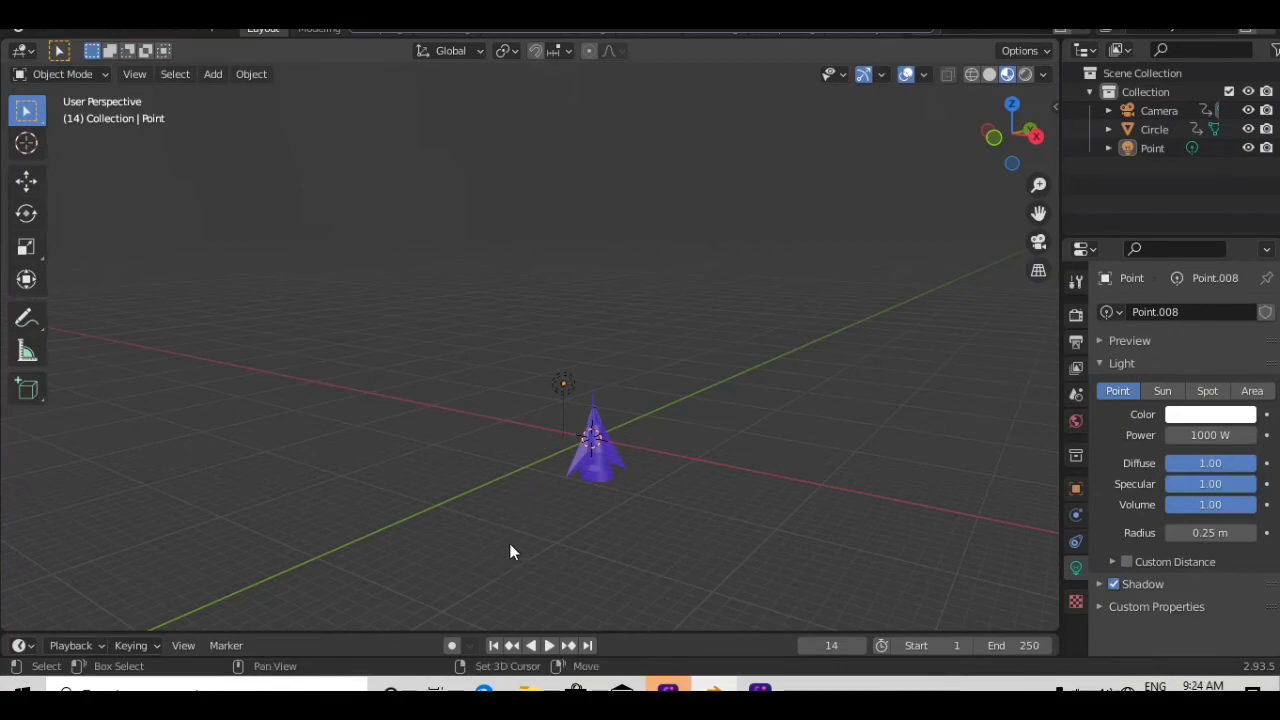
Add a spot light and move it up and to one side, above the rocket
key(shift+a)
mouse_move(486, 525)
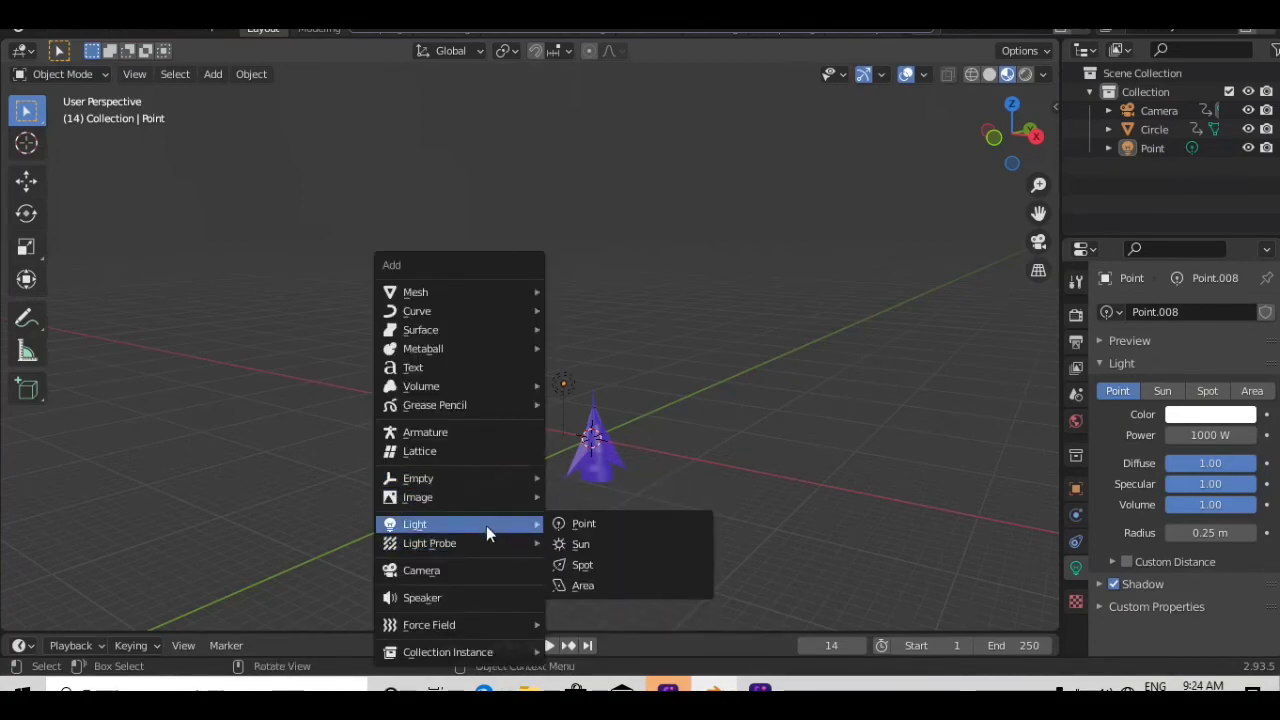
click(588, 565)
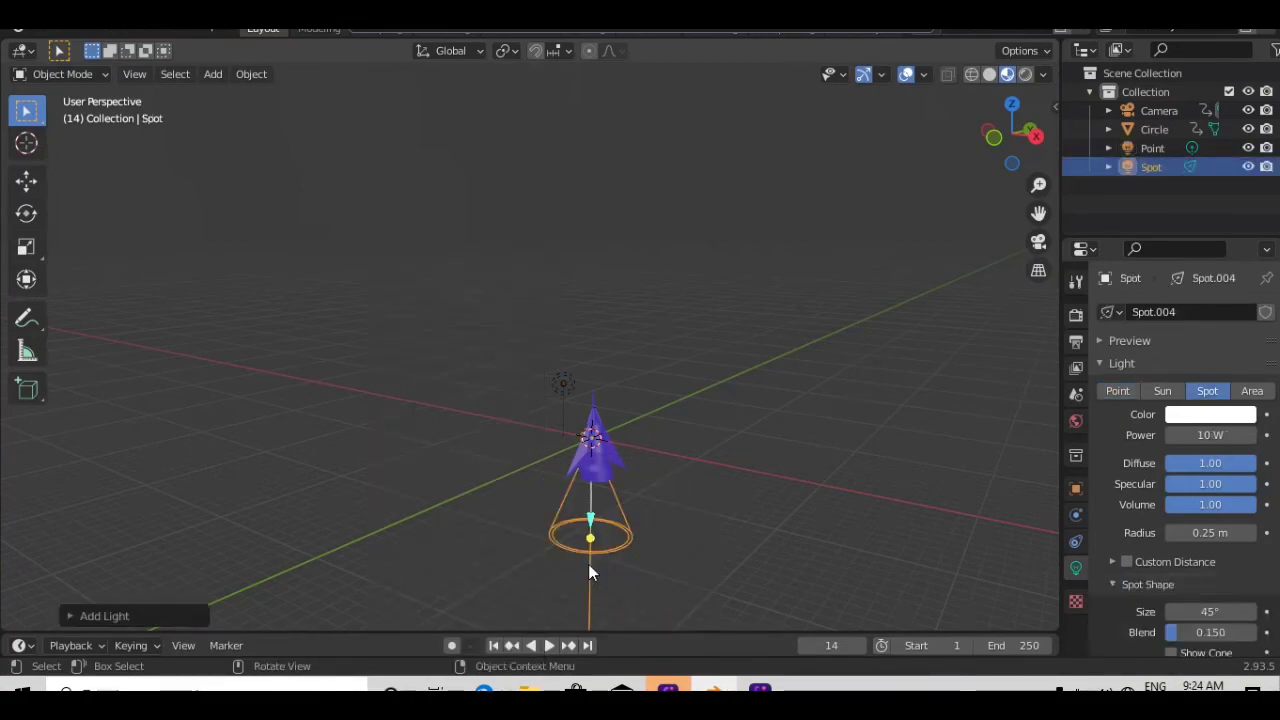
key(g)
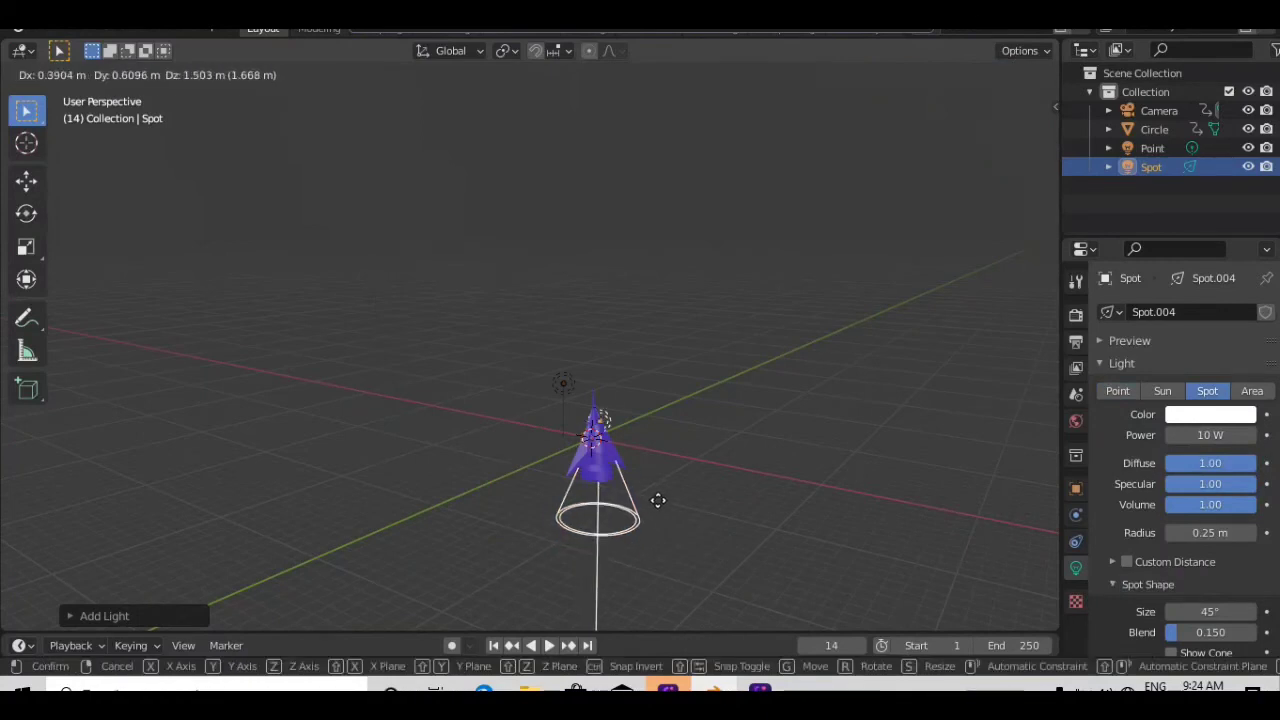
click(704, 397)
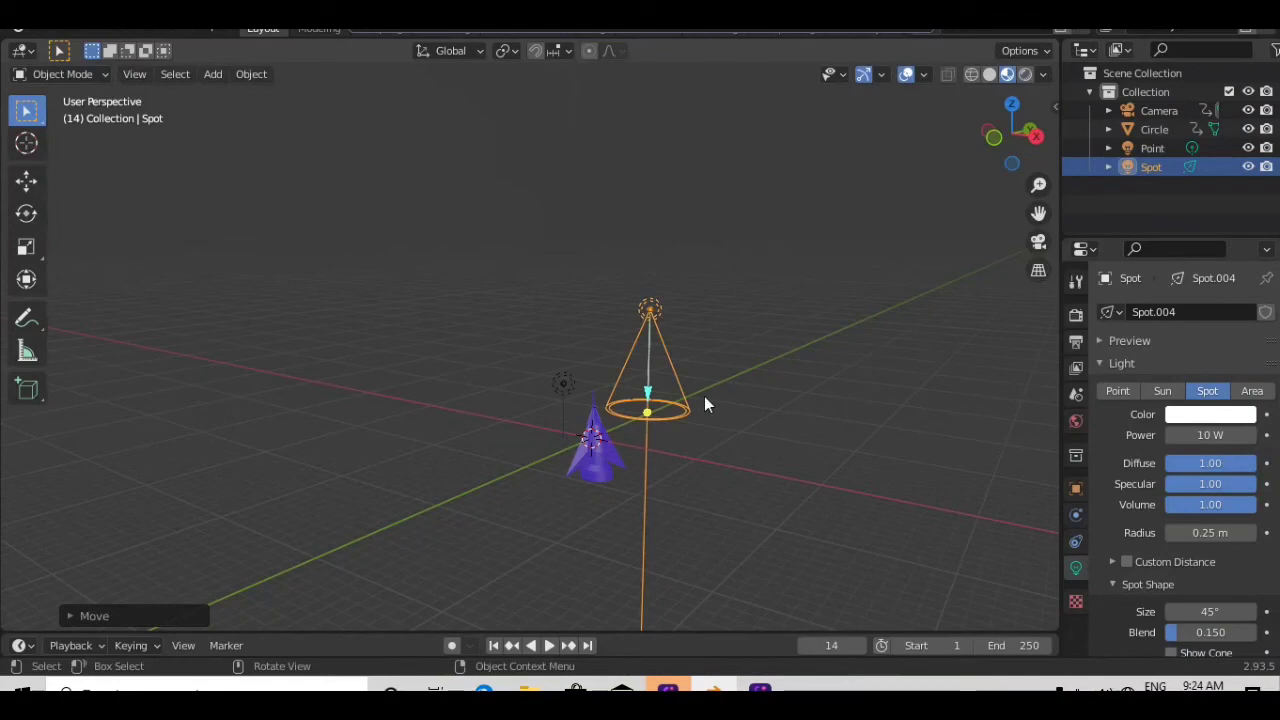
Rotate the spot light about 24° to aim it at the rocket, and raise it about 1.3 m
key(r)
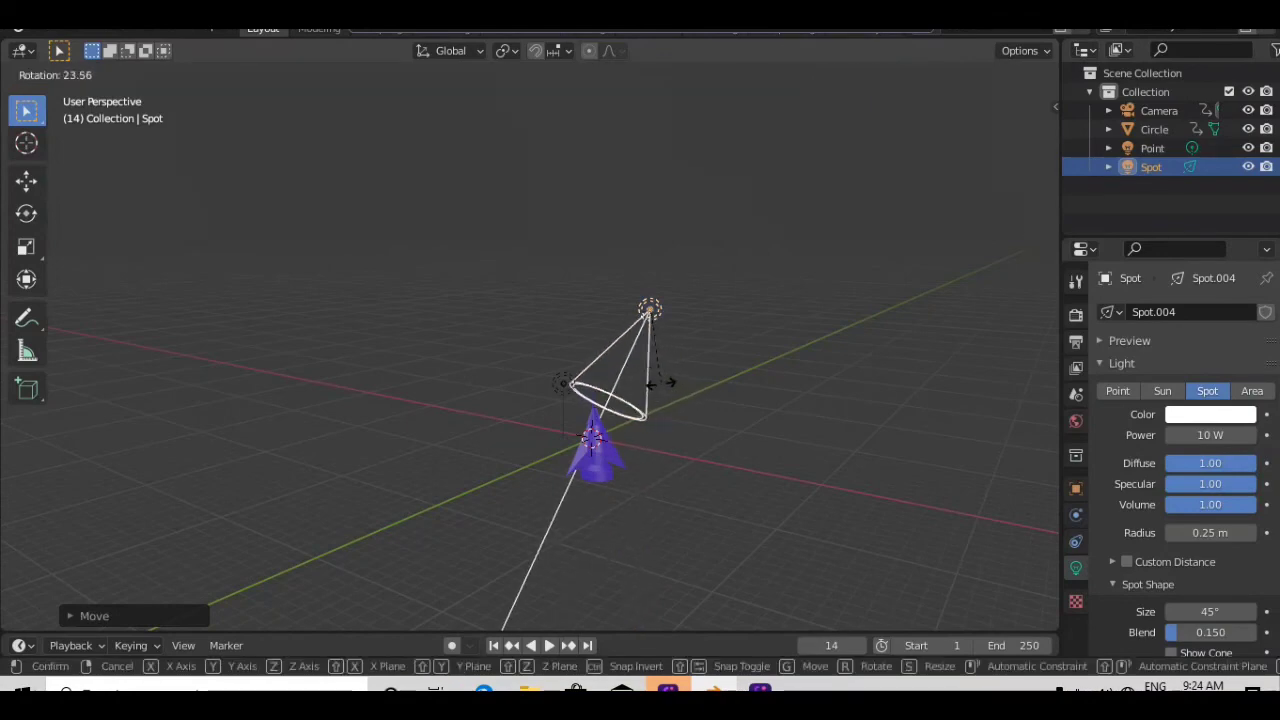
click(661, 383)
key(g)
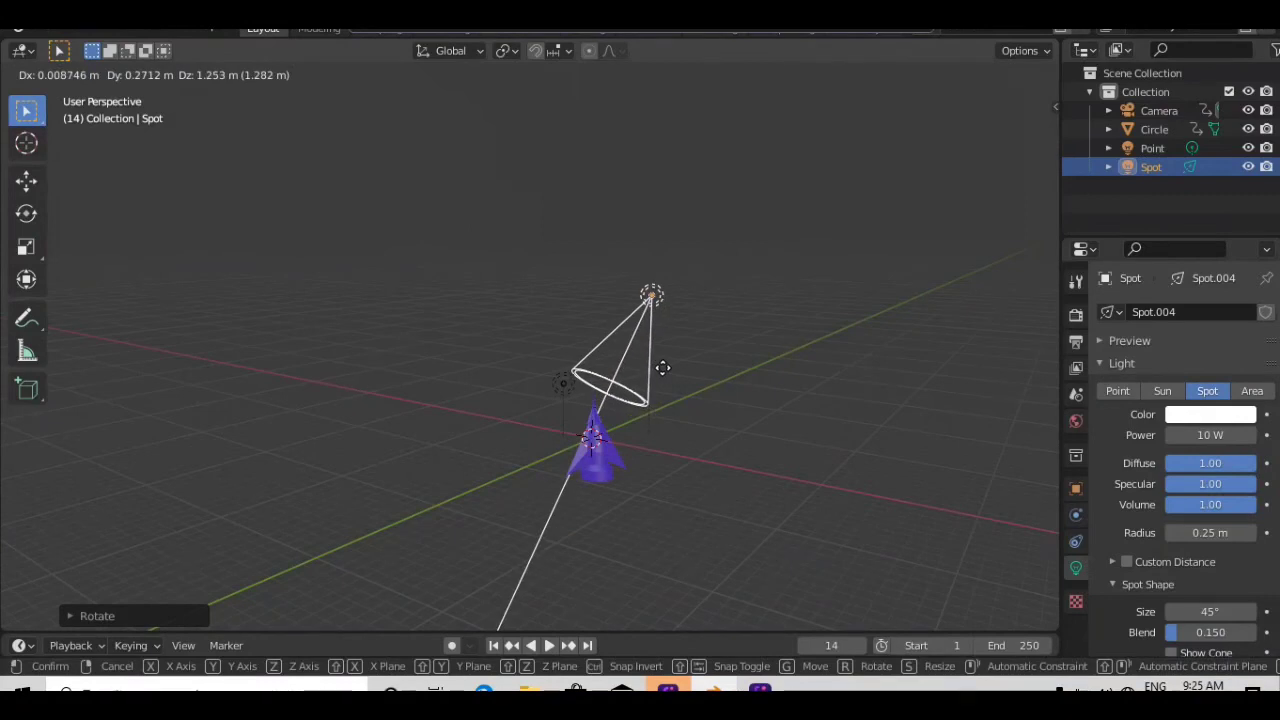
click(663, 368)
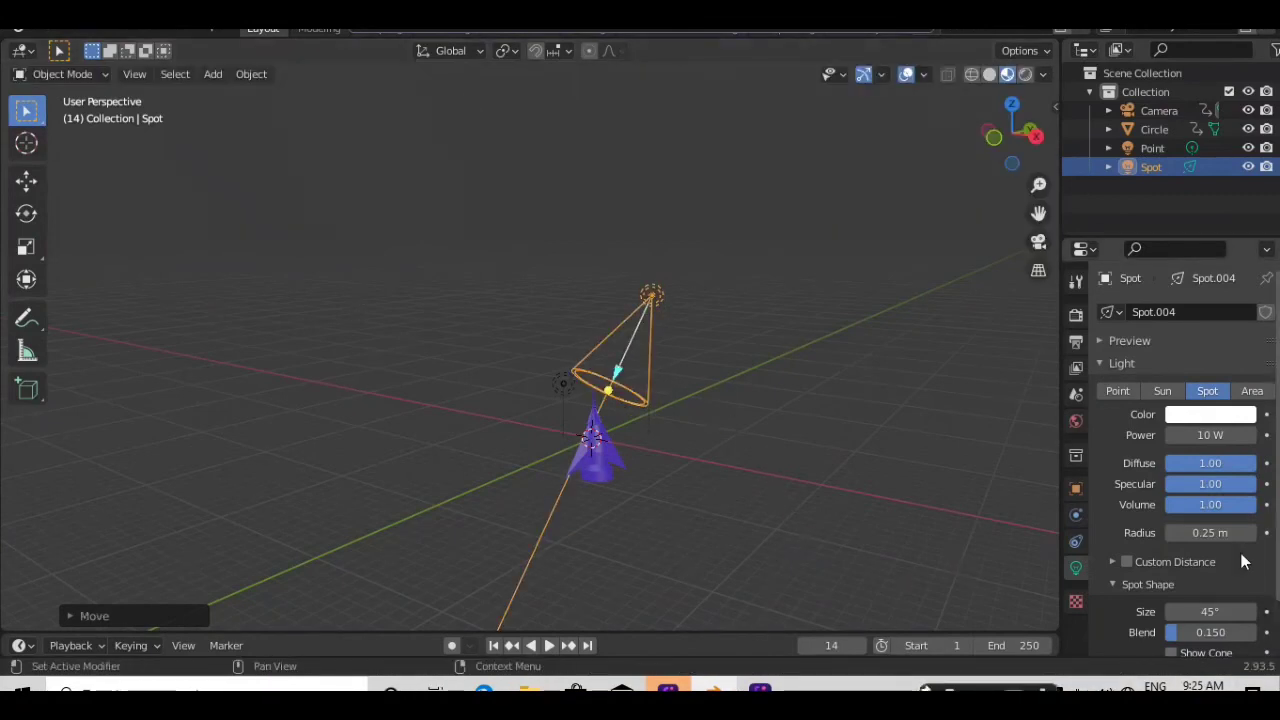
Set the spot light's power to 1000 W
click(1205, 435)
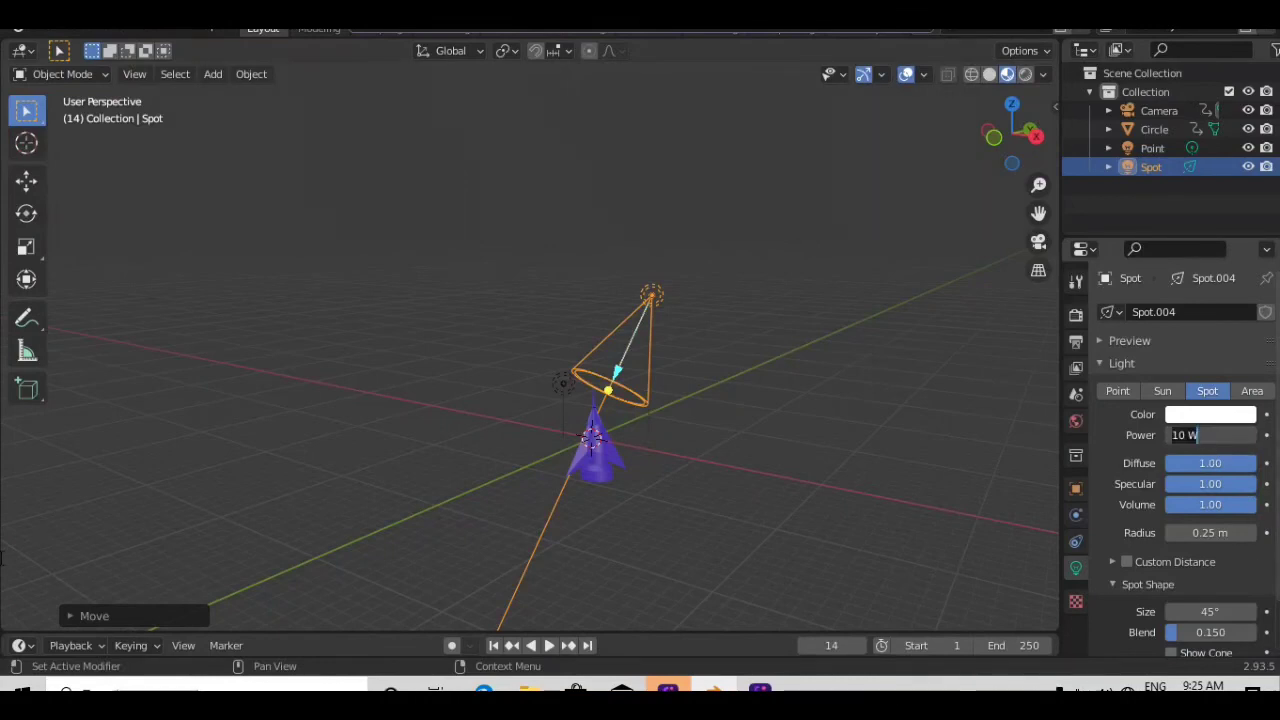
text(1000)
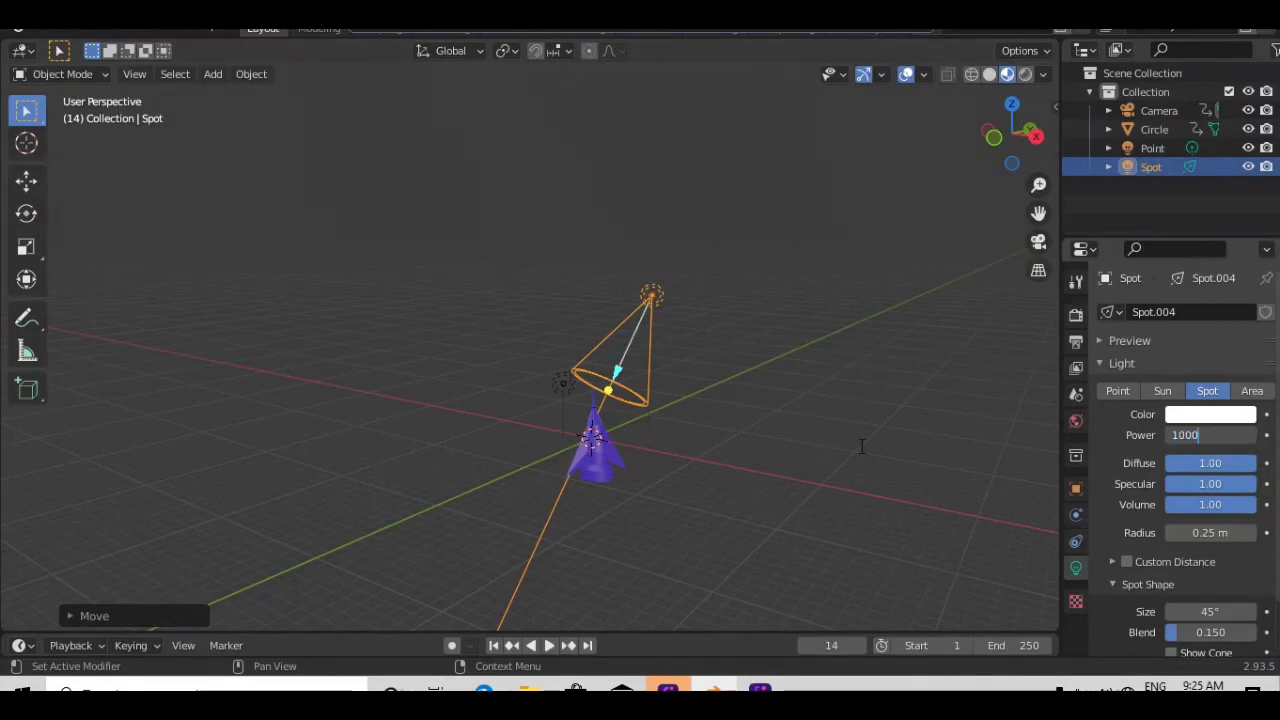
key(Return)
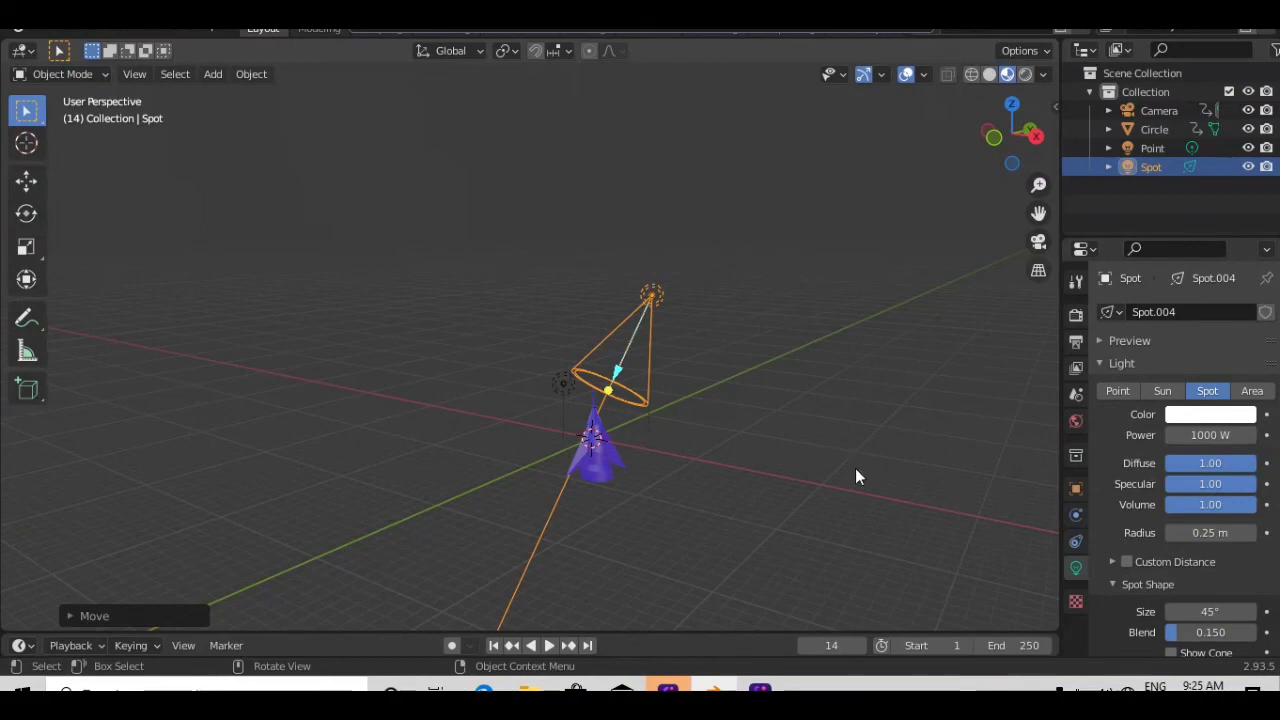
Deselect the spot light and render the current frame to inspect the whole rocket under both lights, closing the result after viewing
click(847, 477)
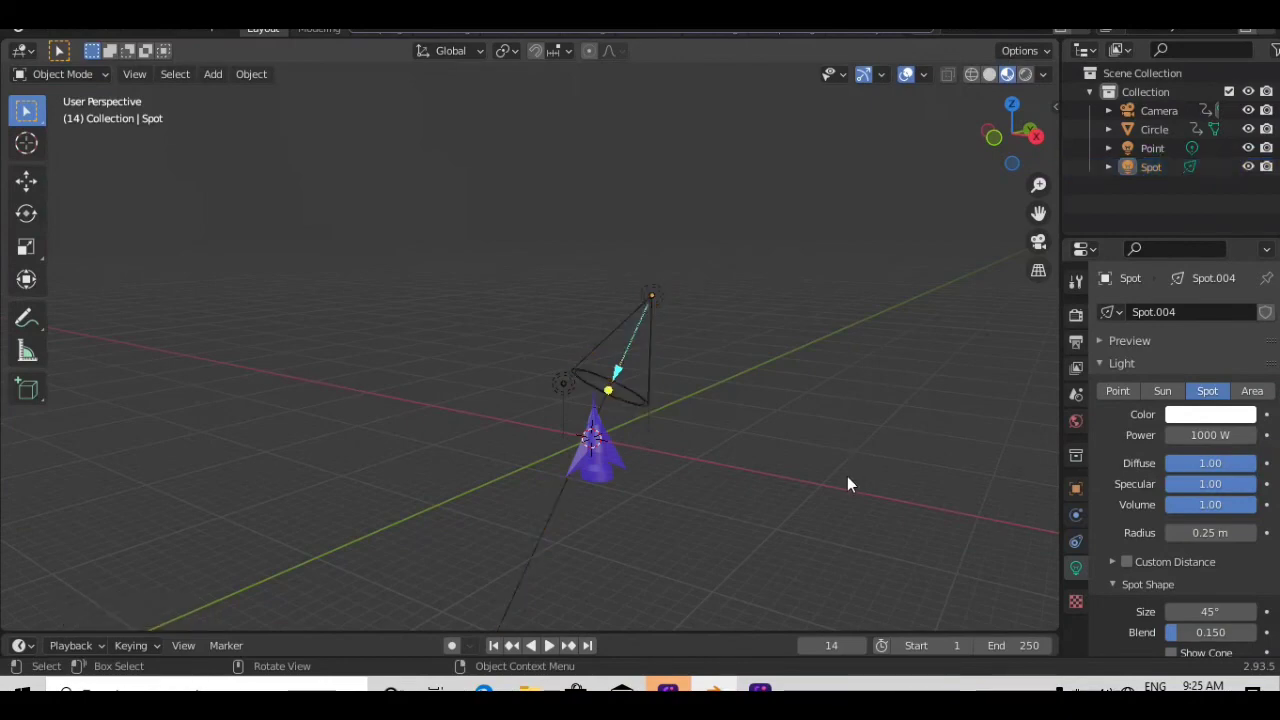
key(F12)
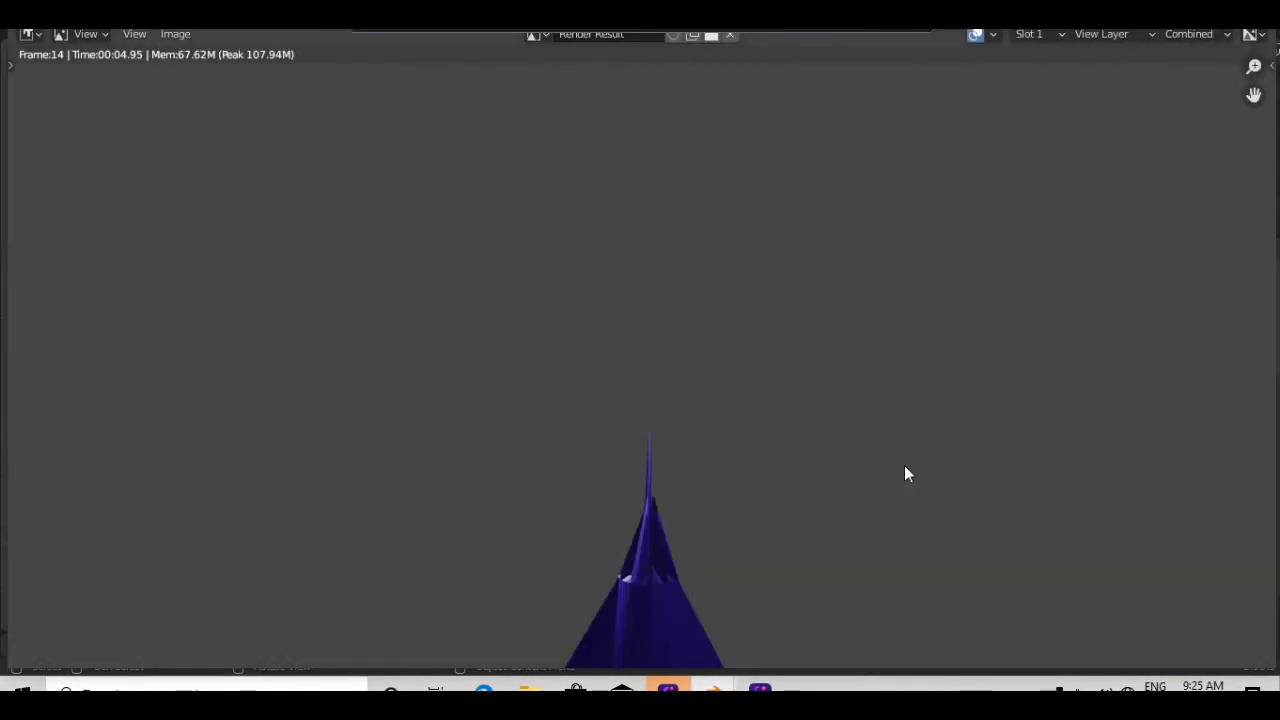
scroll(903, 473, down, 3)
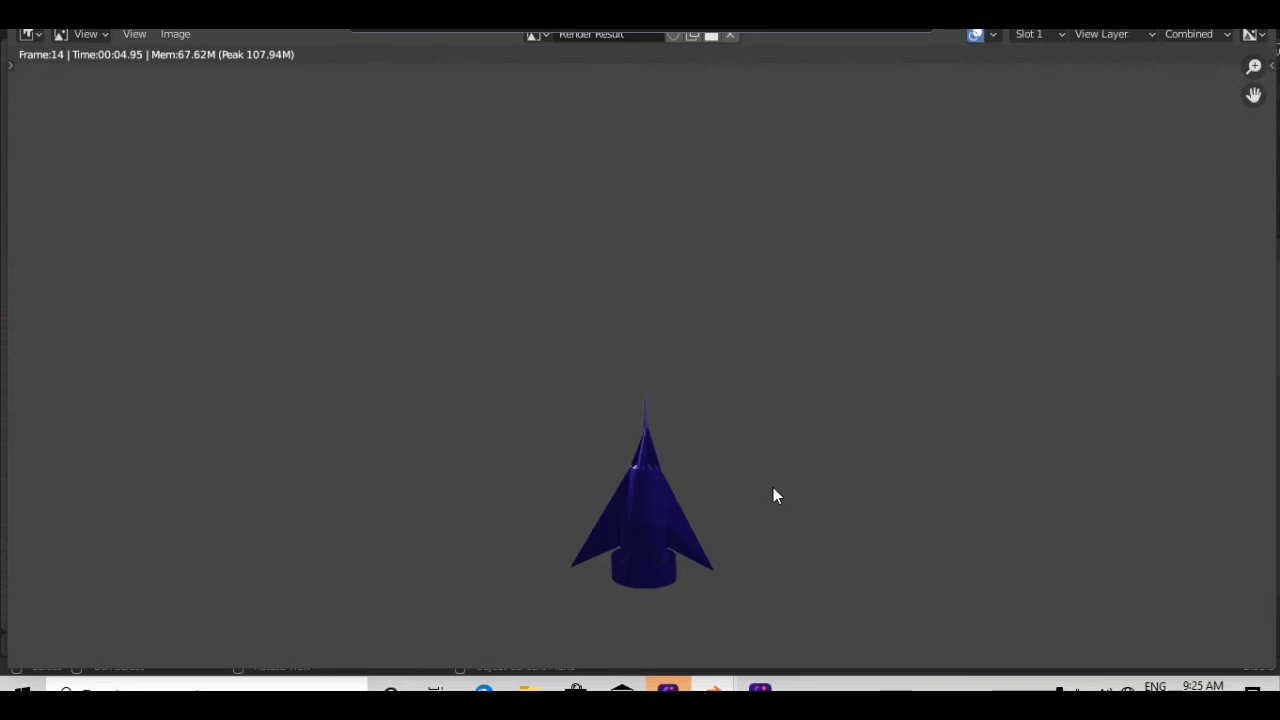
key(Escape)
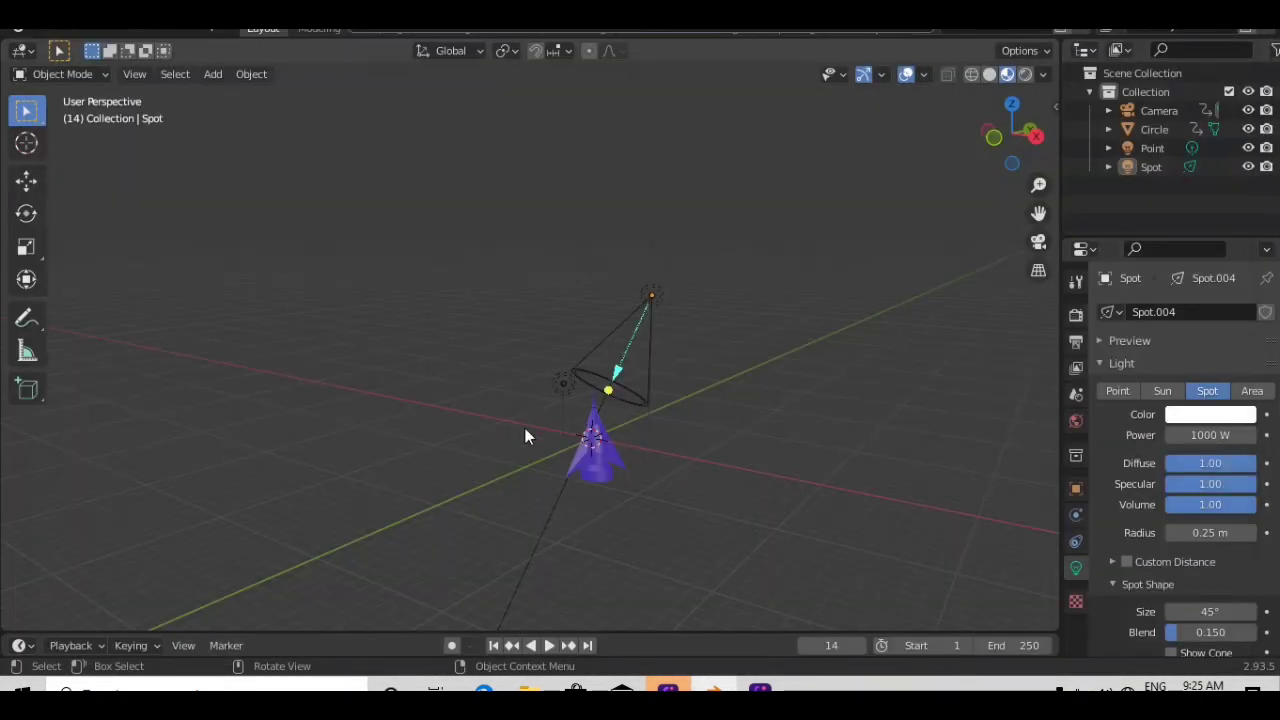
Add a sun light and move it about 9.7 m, mostly upward, so it sits above the rocket
key(shift+a)
mouse_move(480, 436)
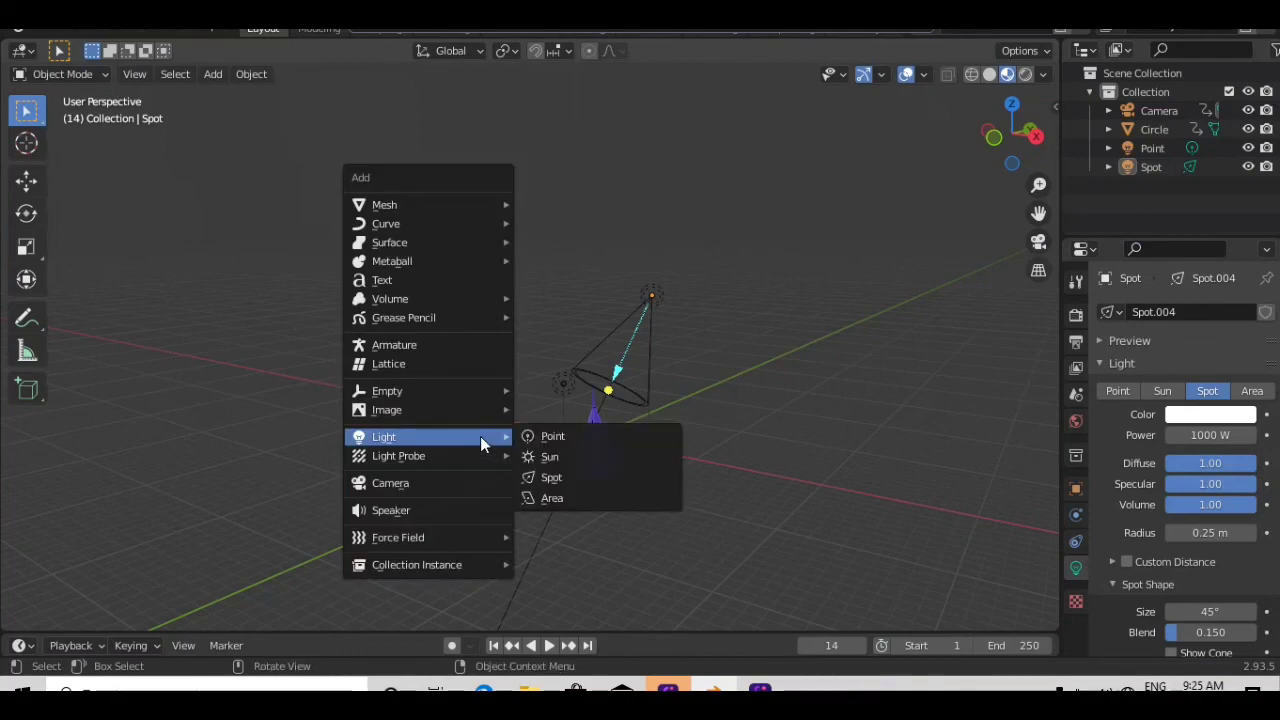
click(548, 456)
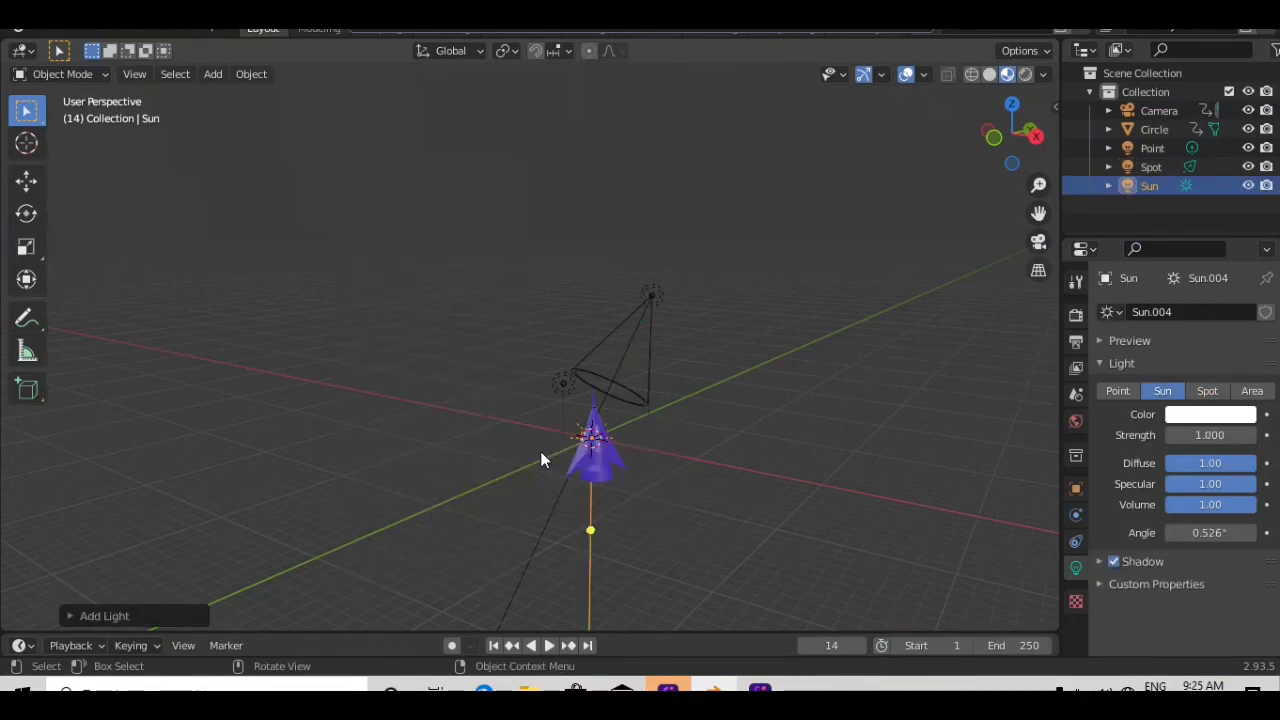
key(g)
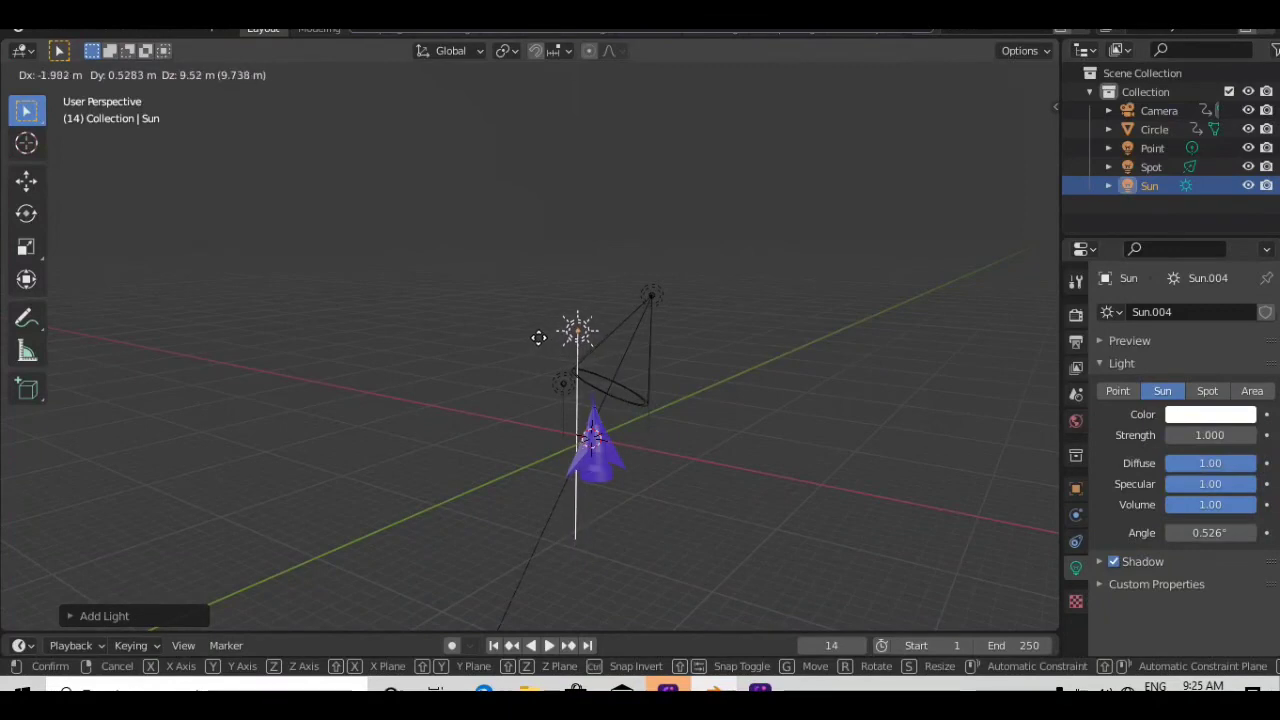
click(538, 336)
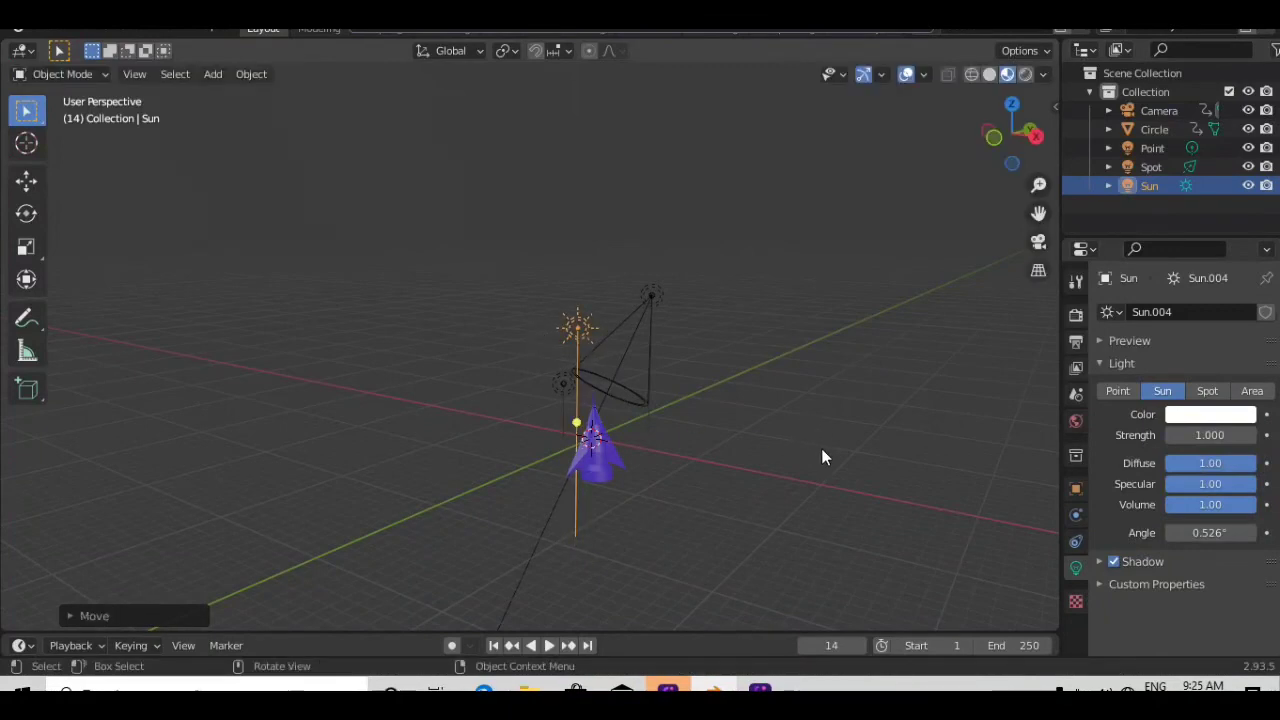
Render the current frame to check the rocket's lighting with the sun light added
key(F12)
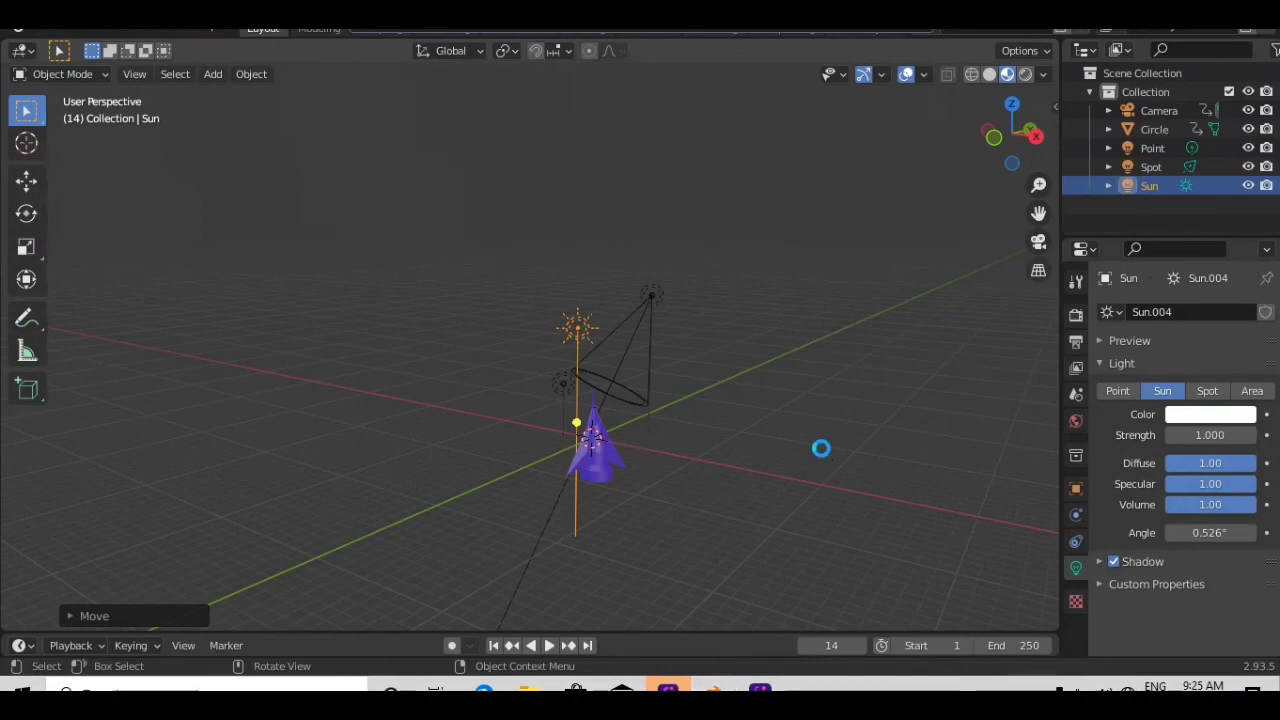